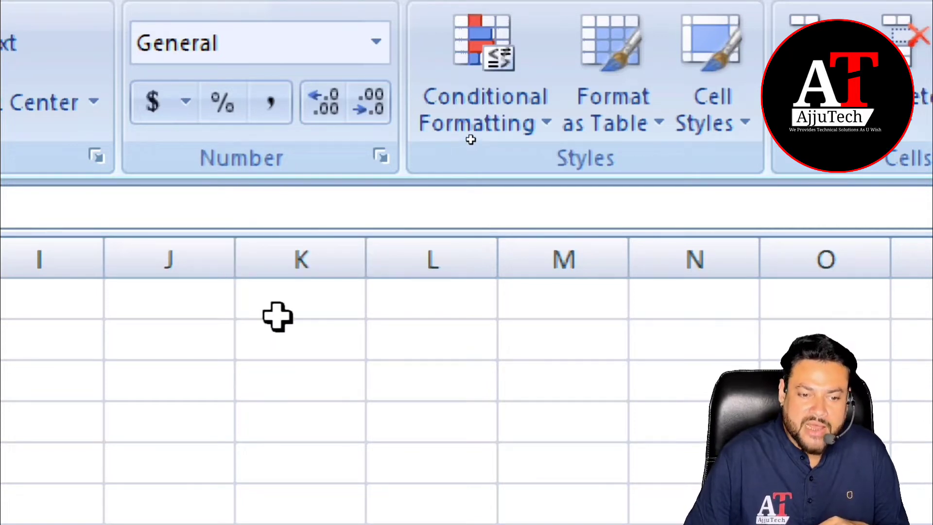
Step: Enter 5 in cell K1, the letter d in K2 and 5 in K4
{"action": "left_click", "coordinate": [287, 316]}
{"action": "type", "text": "5"}
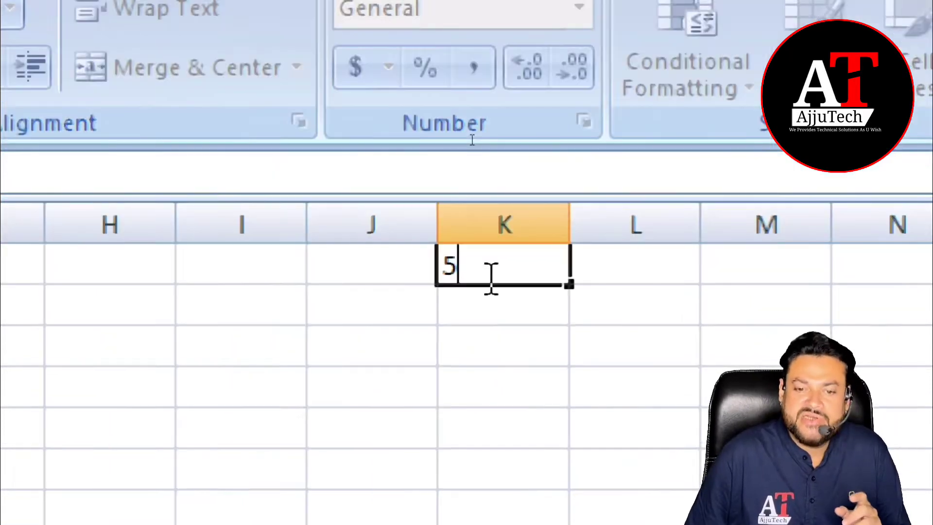
{"action": "key", "text": "Return"}
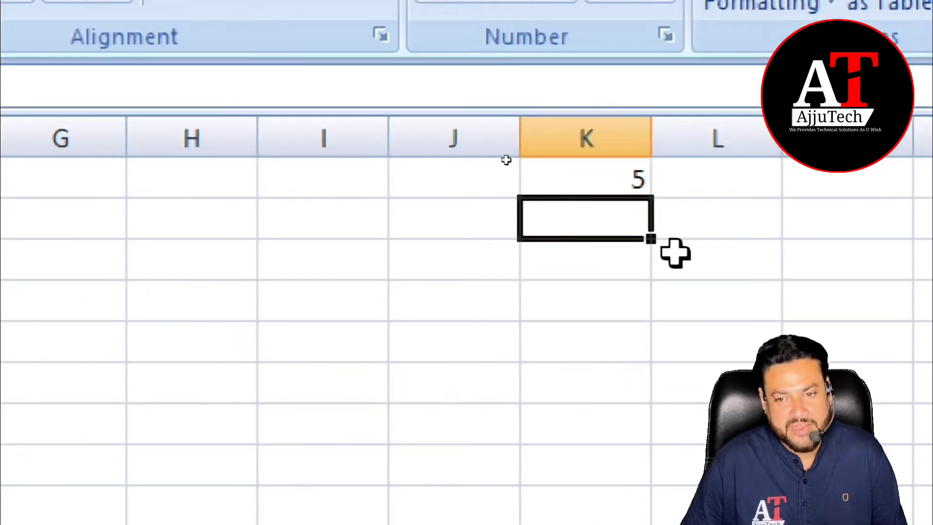
{"action": "type", "text": "d"}
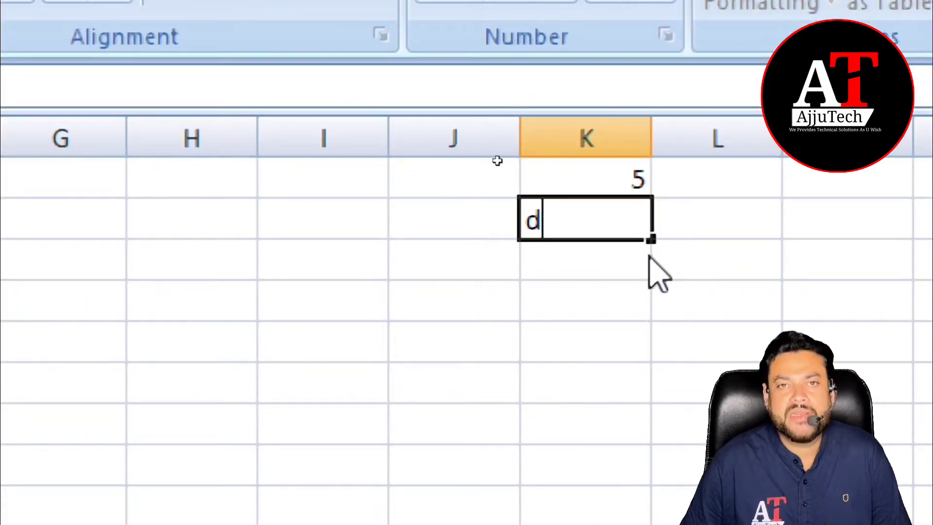
{"action": "left_click", "coordinate": [623, 312]}
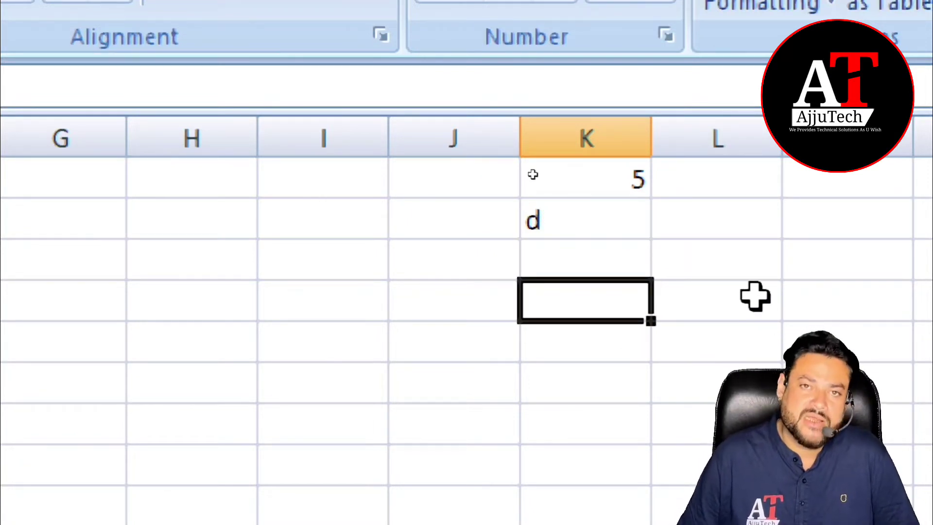
{"action": "type", "text": "5"}
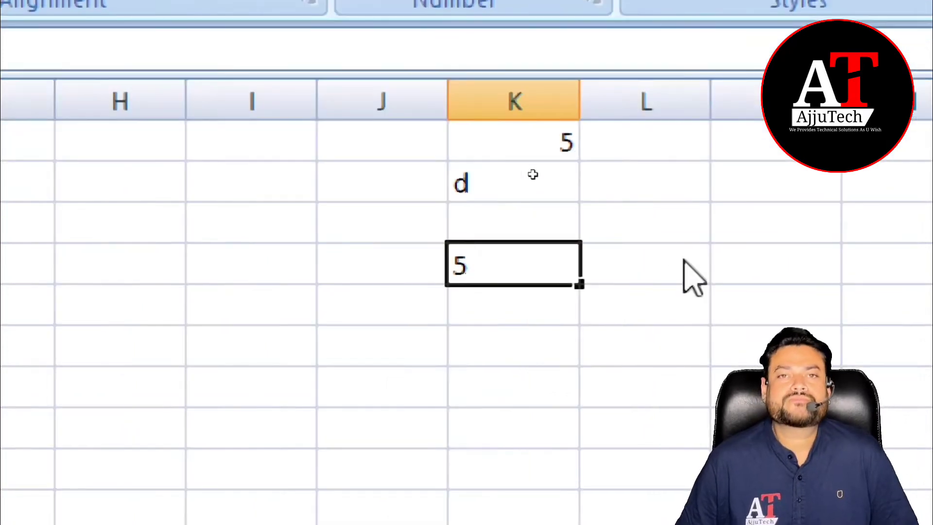
{"action": "left_click", "coordinate": [649, 299]}
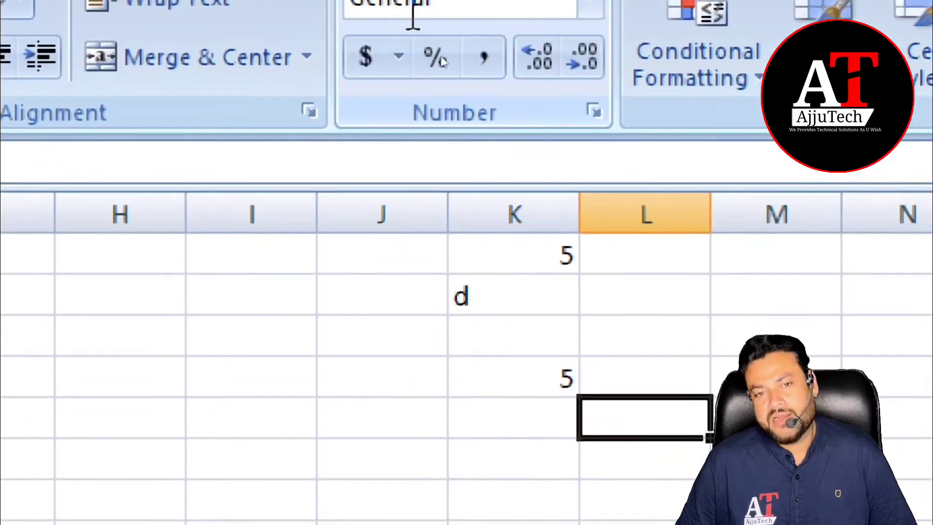
Step: Format cells J3:J4 with the Text number format and enter 55 in J3
{"action": "left_click", "coordinate": [383, 353]}
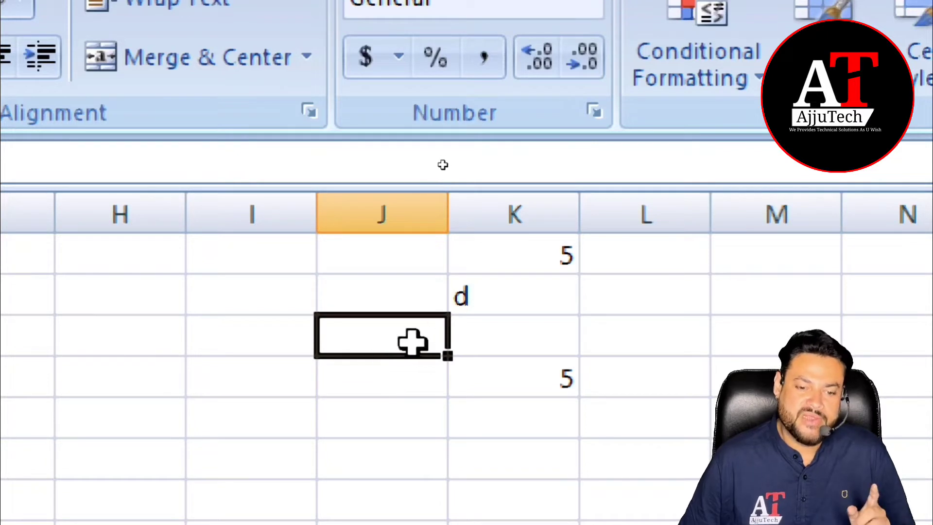
{"action": "left_click_drag", "start_coordinate": [413, 342], "coordinate": [392, 381]}
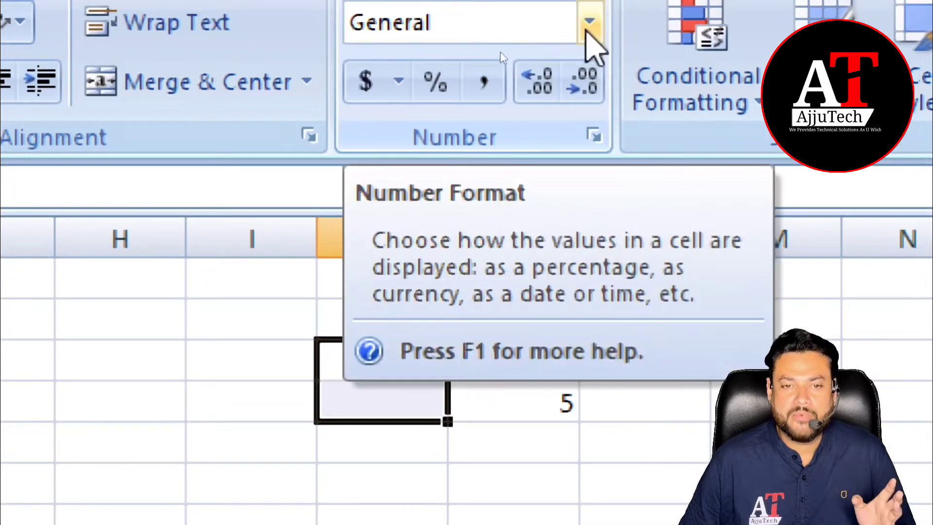
{"action": "left_click", "coordinate": [591, 8]}
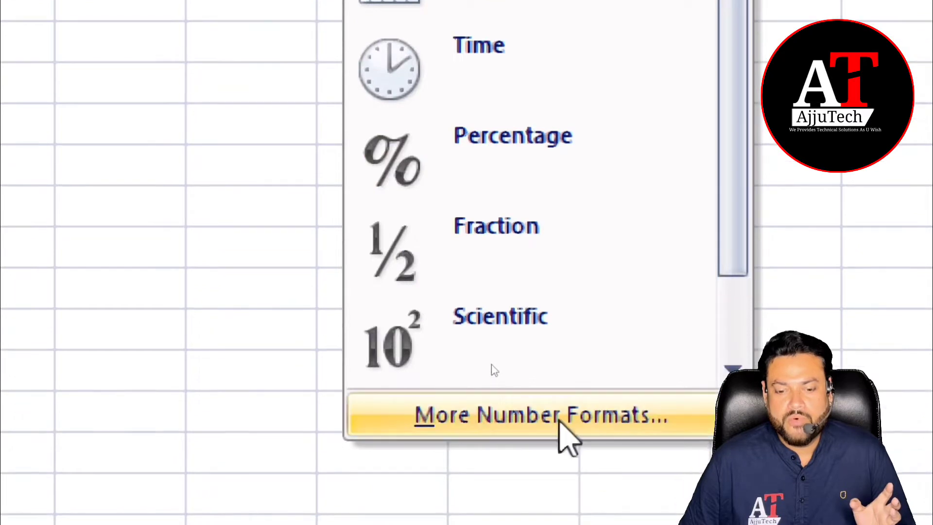
{"action": "left_click", "coordinate": [564, 415]}
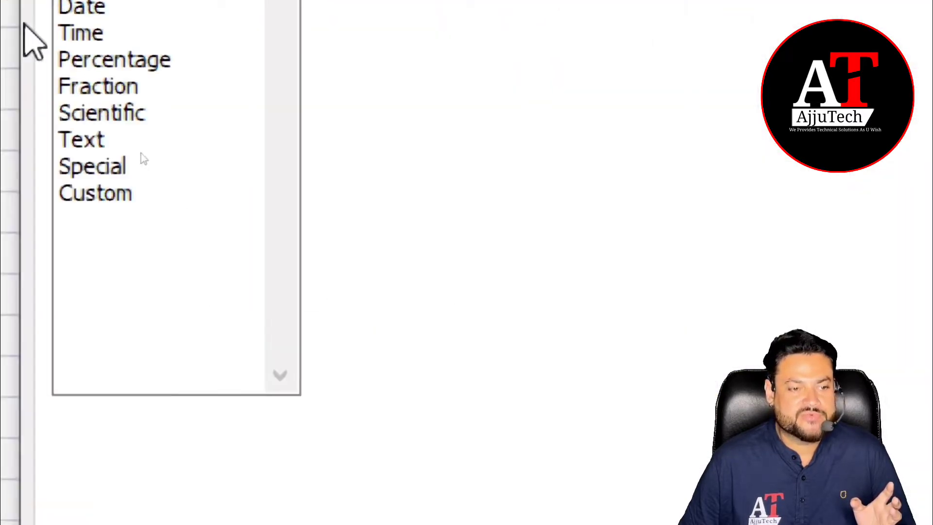
{"action": "left_click", "coordinate": [103, 139]}
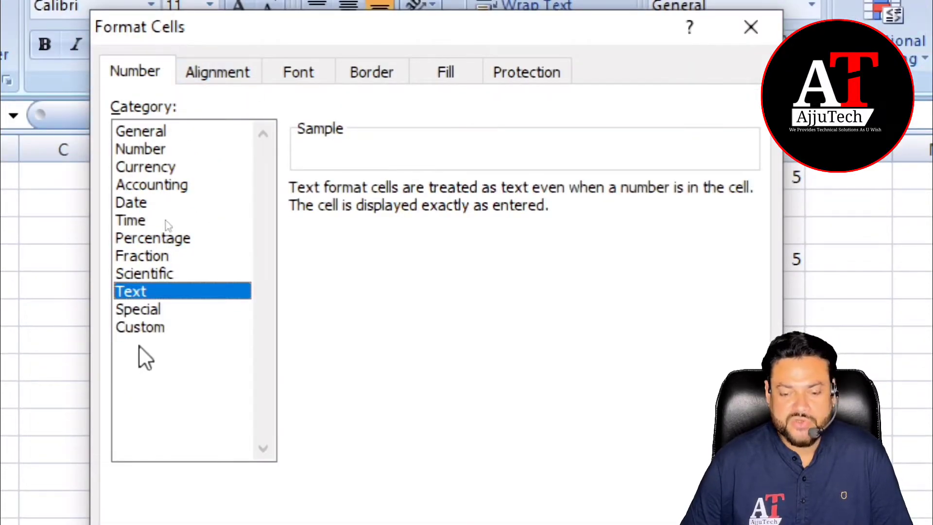
{"action": "left_click", "coordinate": [607, 443]}
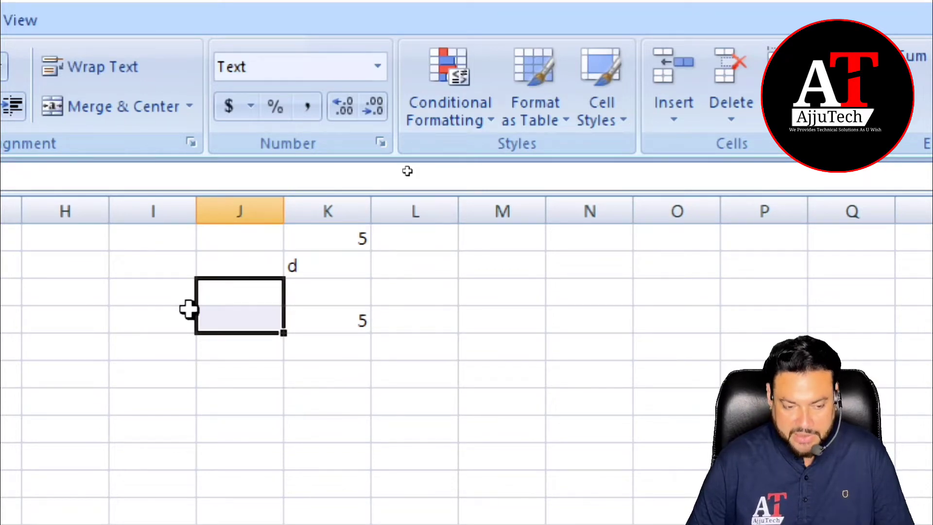
{"action": "type", "text": "55"}
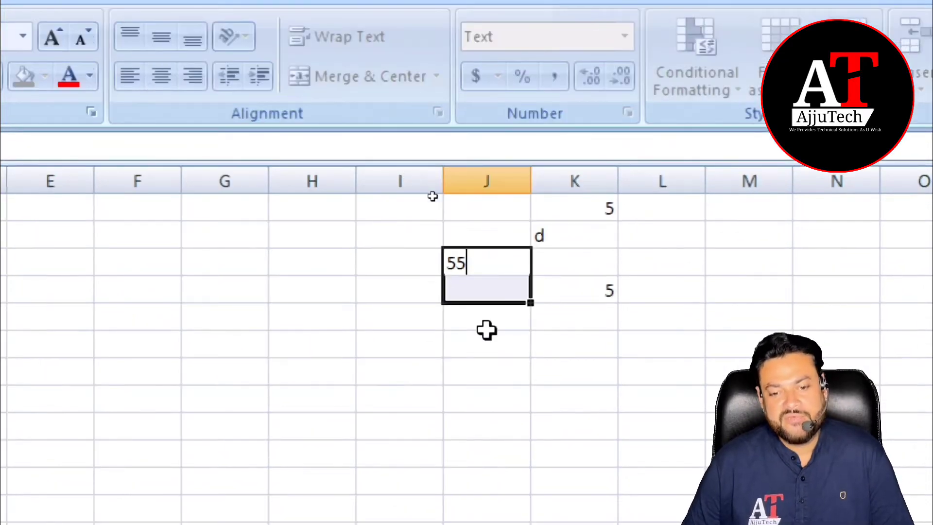
{"action": "left_click", "coordinate": [517, 346]}
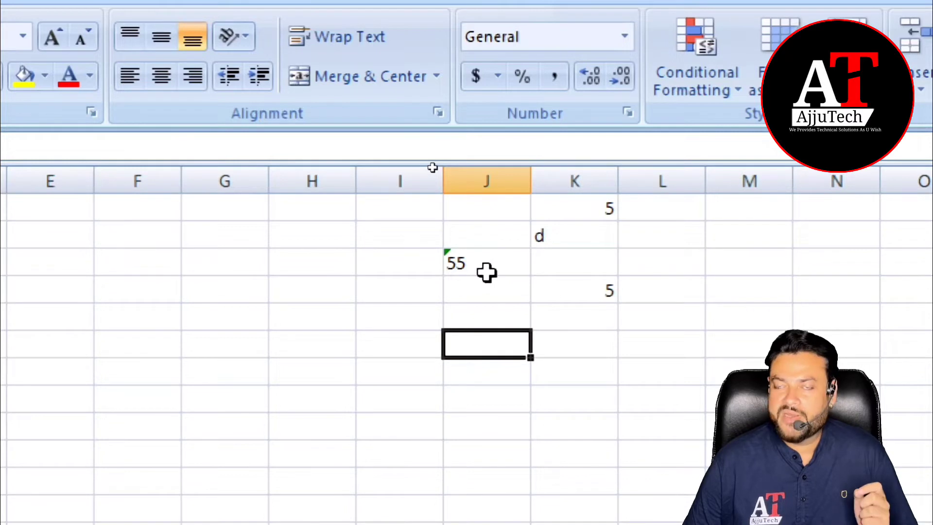
Step: Enter 78 in the text-formatted cell J3 and 95 in J4
{"action": "left_click_drag", "start_coordinate": [484, 266], "coordinate": [480, 302]}
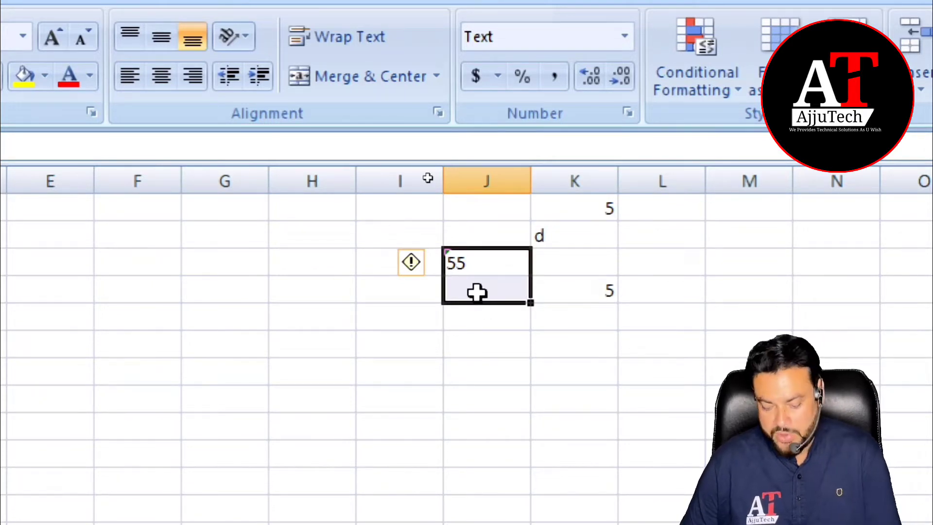
{"action": "type", "text": "78"}
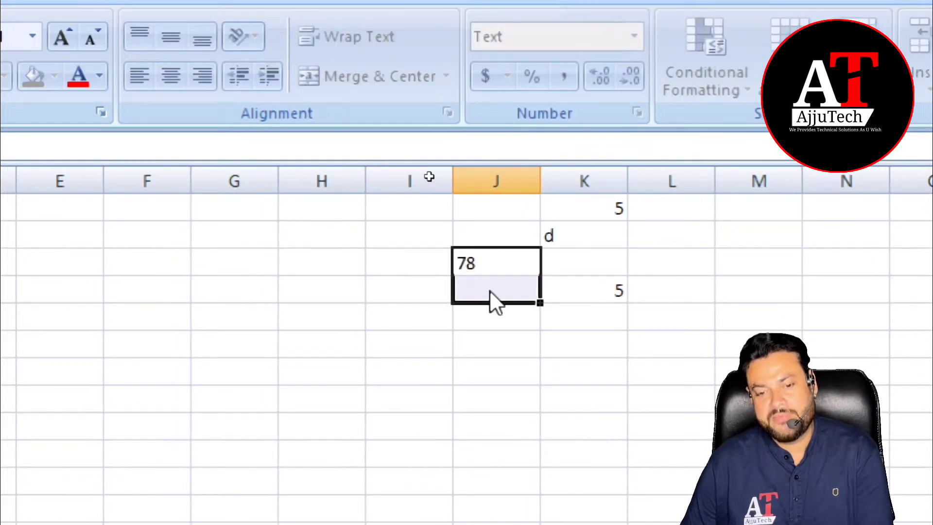
{"action": "key", "text": "Return"}
{"action": "type", "text": "95"}
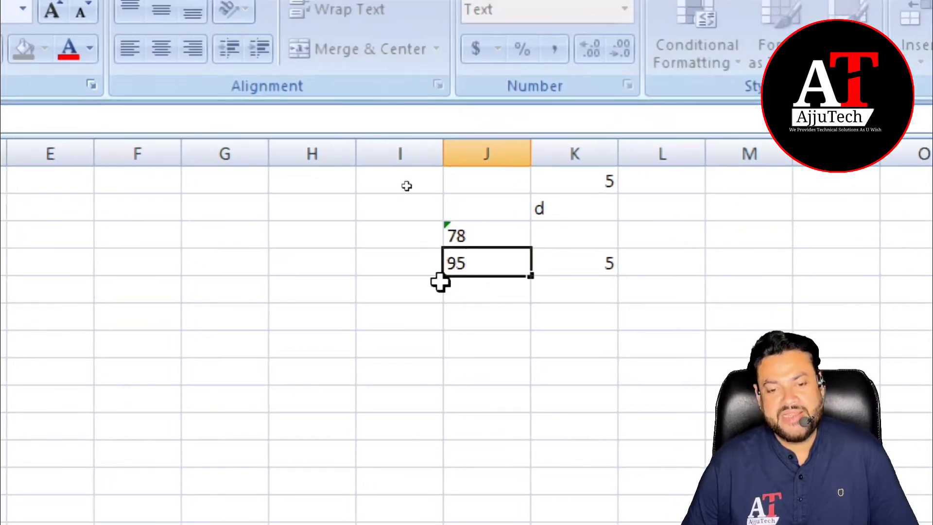
{"action": "left_click", "coordinate": [431, 272]}
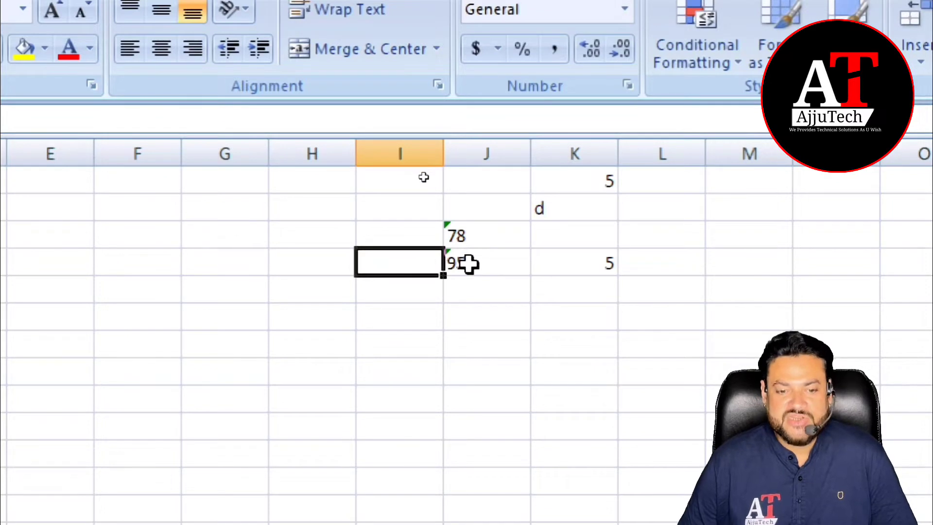
Step: Enter 78 in cell I3 and 95 in I4, beside the matching text-formatted entries
{"action": "left_click", "coordinate": [405, 236]}
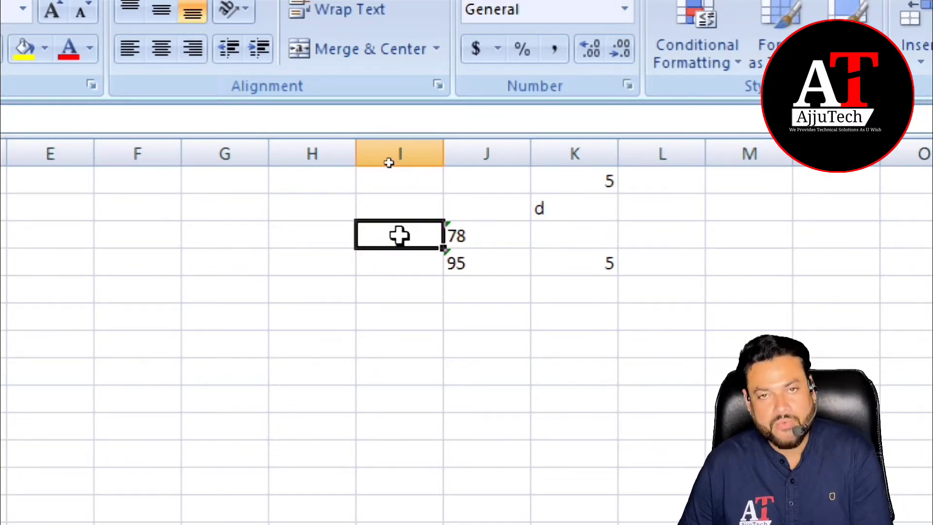
{"action": "type", "text": "78"}
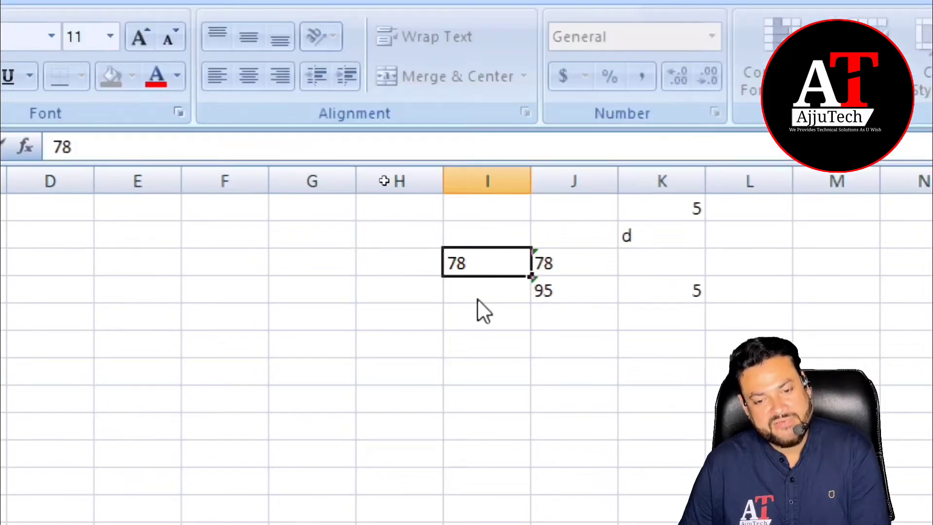
{"action": "key", "text": "Return"}
{"action": "type", "text": "95"}
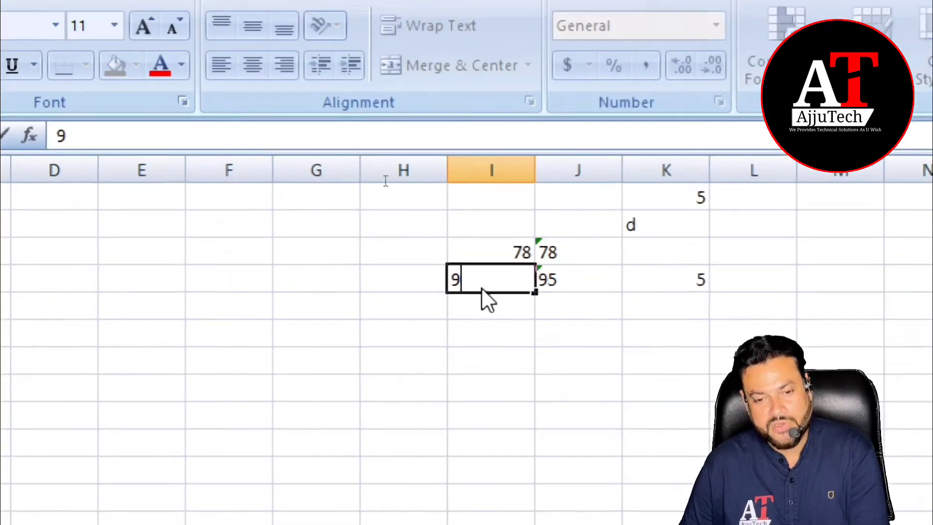
{"action": "key", "text": "Return"}
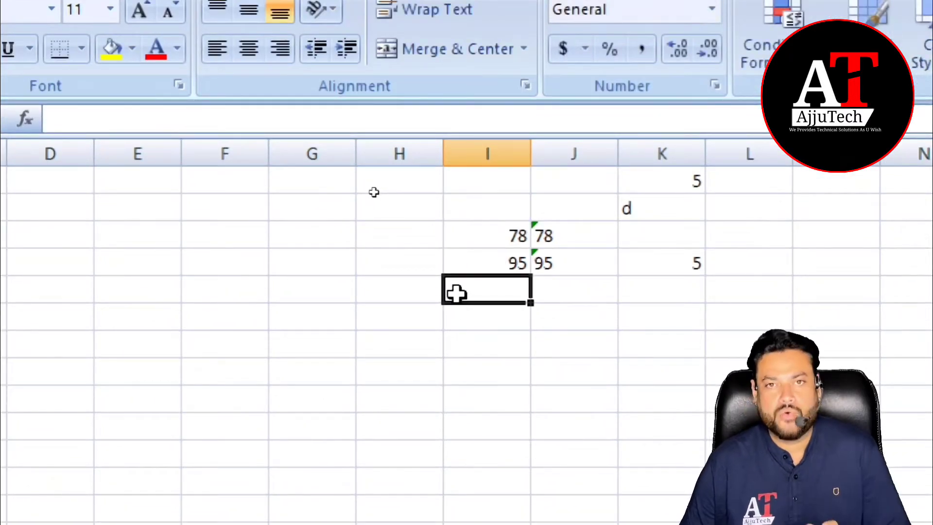
{"action": "left_click_drag", "start_coordinate": [562, 240], "coordinate": [562, 272]}
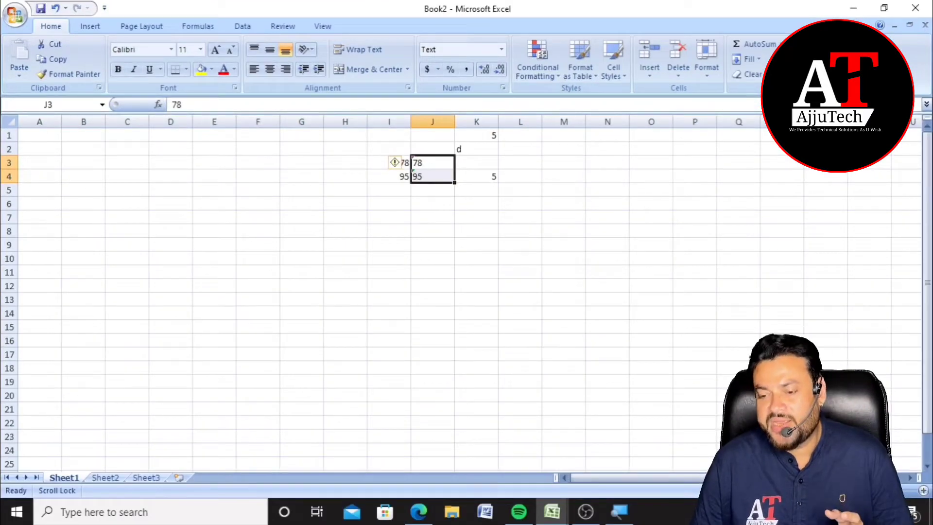
Step: Format cell B3 as Number with 3 decimal places and enter 33 in it
{"action": "left_click", "coordinate": [924, 492]}
{"action": "left_click", "coordinate": [924, 491]}
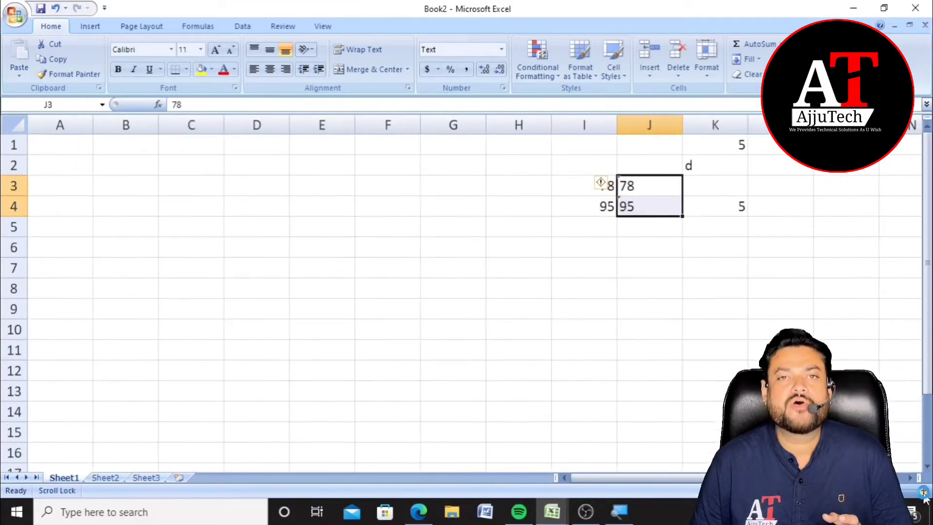
{"action": "left_click", "coordinate": [924, 491]}
{"action": "left_click", "coordinate": [924, 492]}
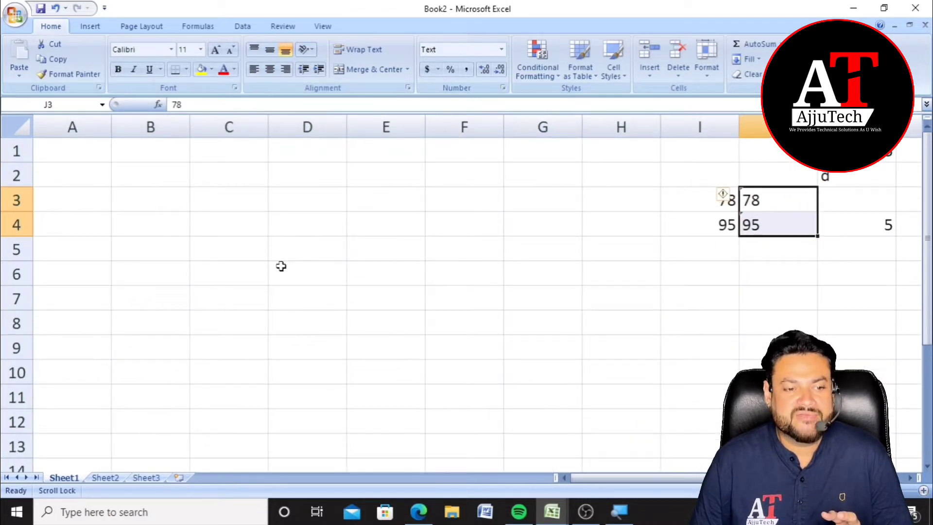
{"action": "left_click", "coordinate": [184, 199]}
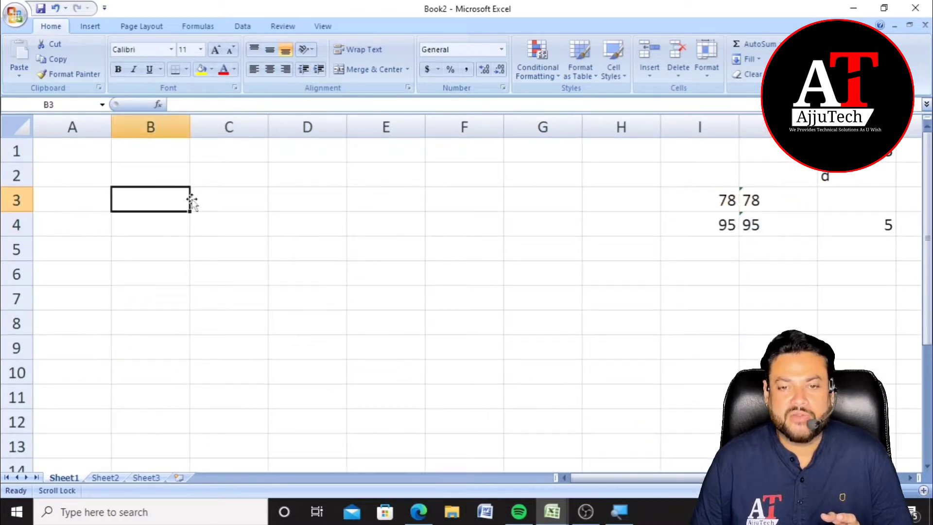
{"action": "left_click", "coordinate": [504, 88]}
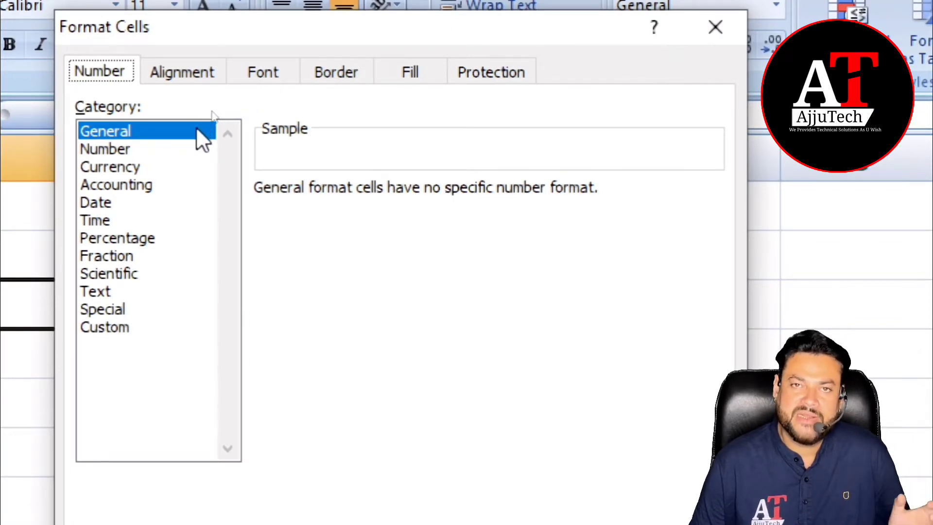
{"action": "left_click", "coordinate": [134, 152]}
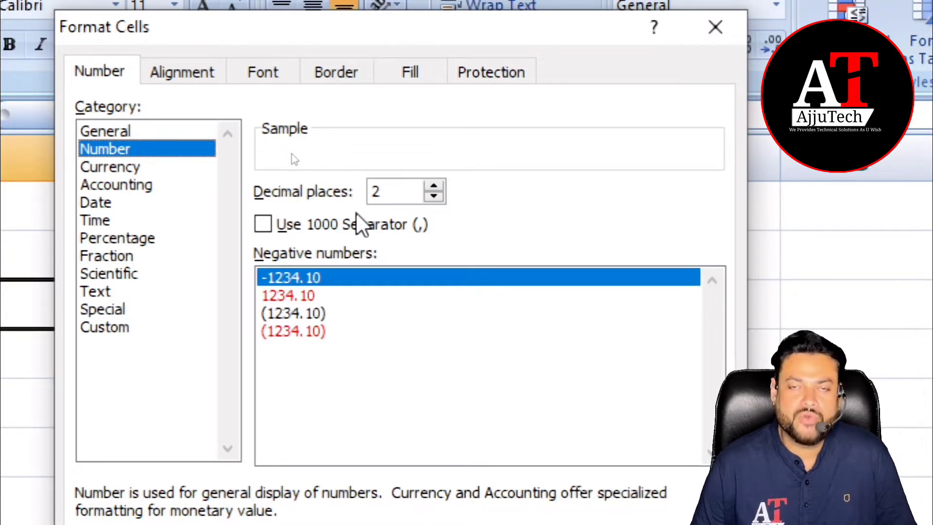
{"action": "left_click", "coordinate": [433, 187]}
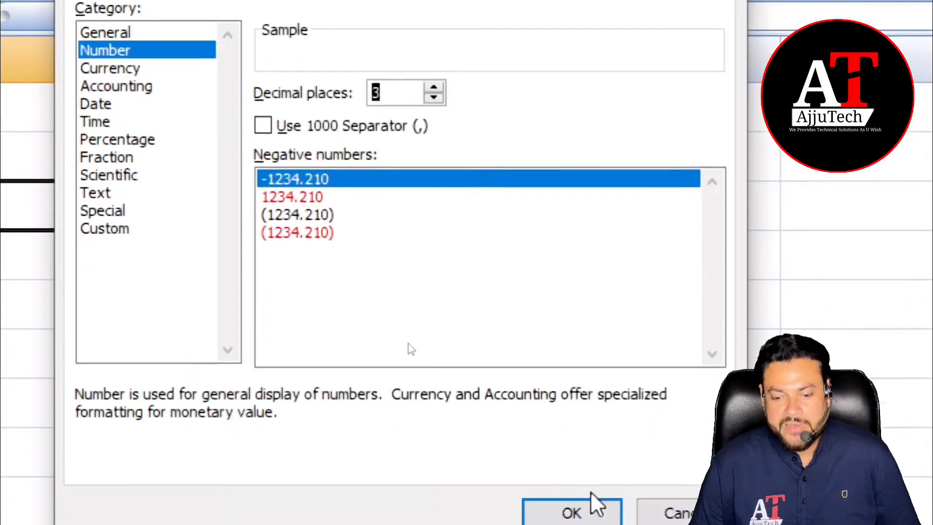
{"action": "left_click", "coordinate": [581, 508]}
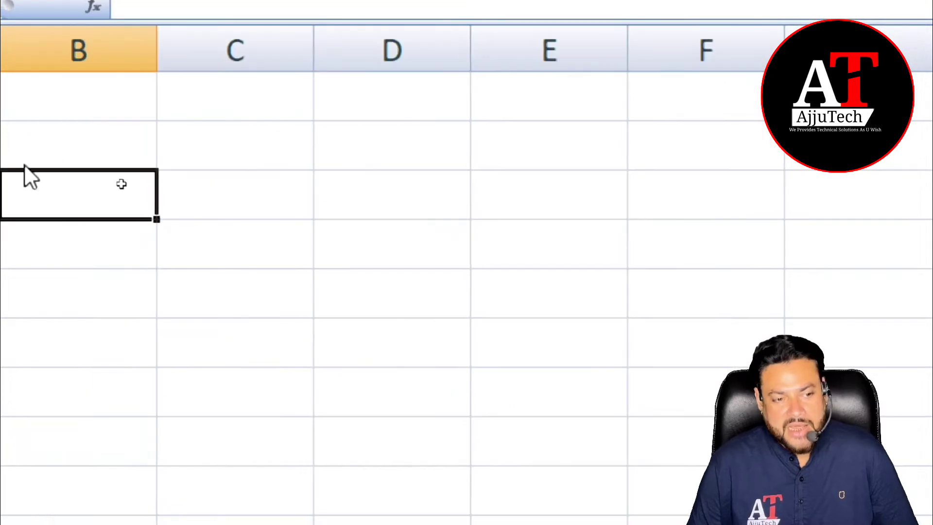
{"action": "type", "text": "33"}
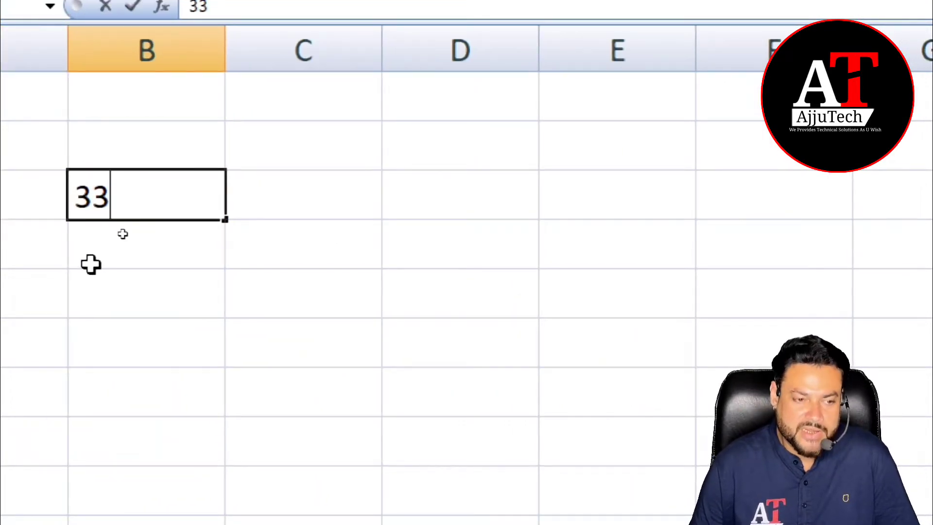
{"action": "key", "text": "Return"}
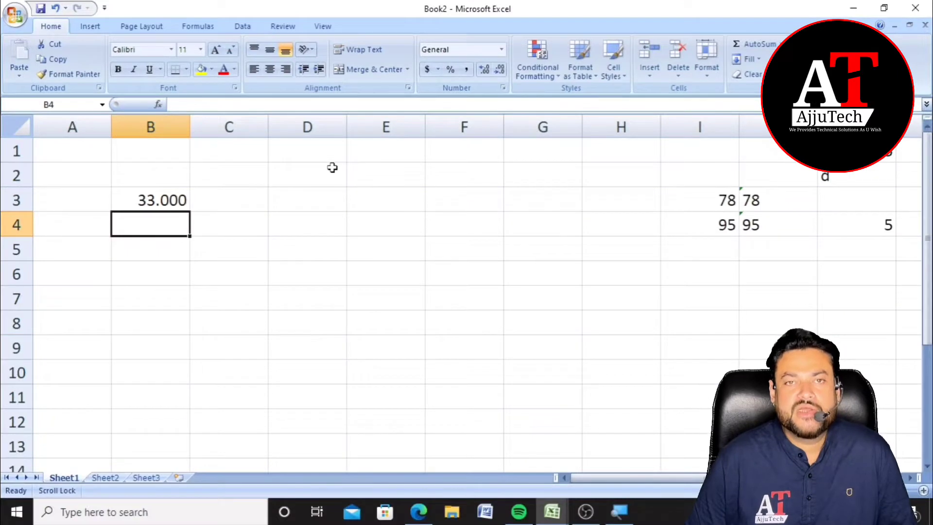
Step: Format cell B4 as Currency with 2 decimal places and the ₹ Hindi (India) symbol
{"action": "left_click", "coordinate": [502, 88]}
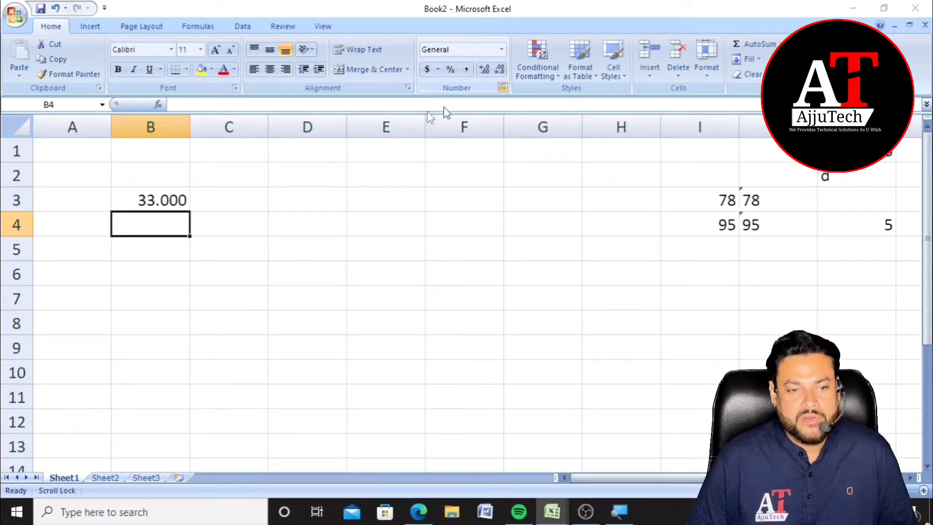
{"action": "left_click", "coordinate": [170, 131]}
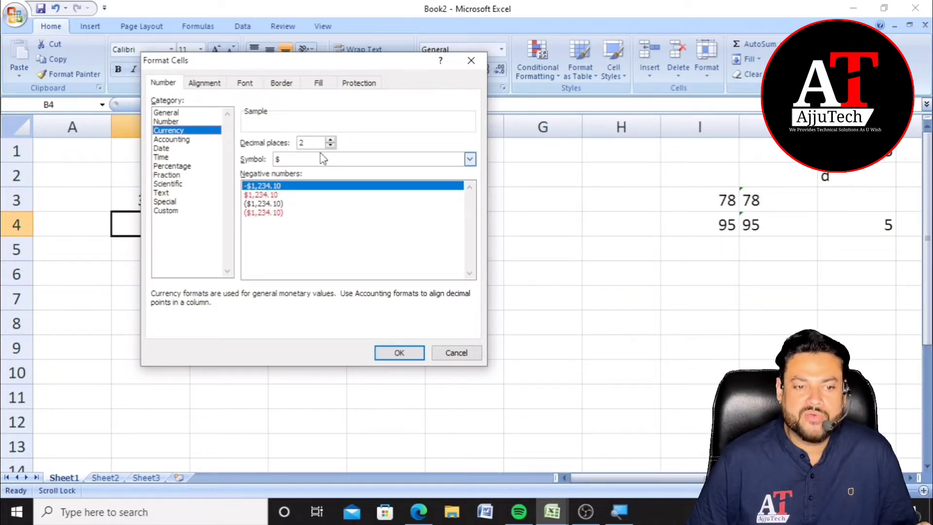
{"action": "left_click", "coordinate": [291, 160]}
{"action": "scroll", "coordinate": [313, 190], "scroll_direction": "down", "scroll_amount": 20}
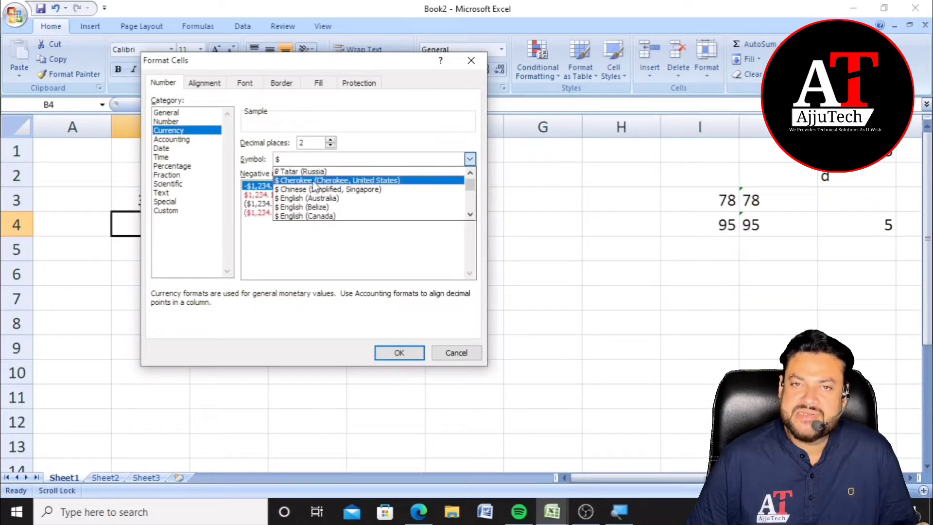
{"action": "scroll", "coordinate": [319, 191], "scroll_direction": "down", "scroll_amount": 20}
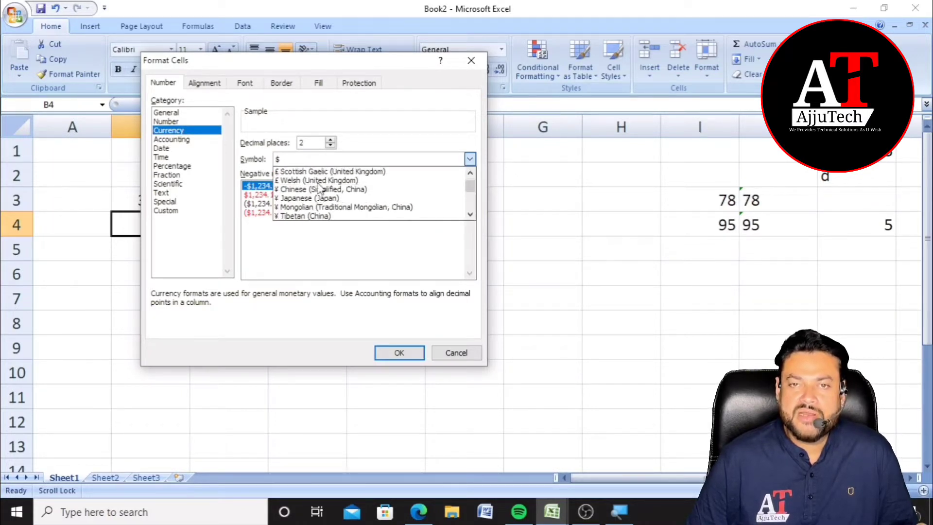
{"action": "scroll", "coordinate": [319, 188], "scroll_direction": "down", "scroll_amount": 15}
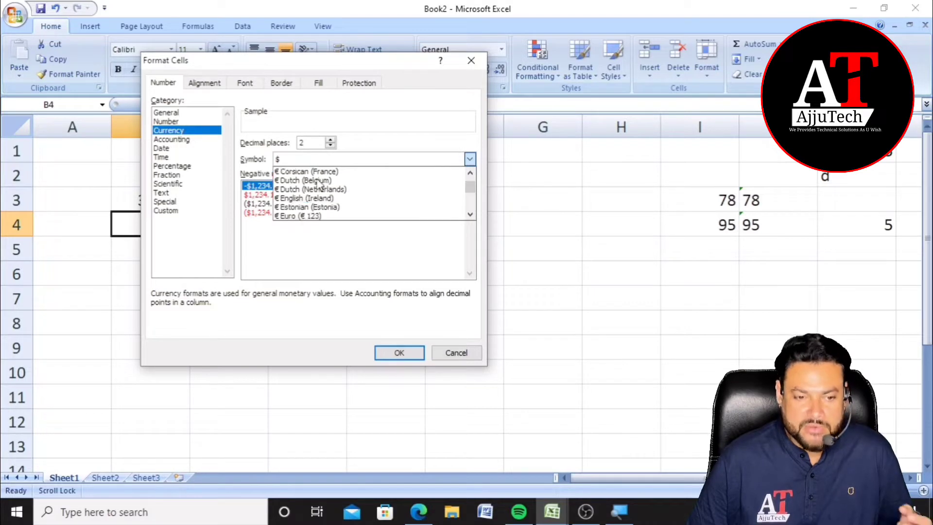
{"action": "scroll", "coordinate": [317, 188], "scroll_direction": "down", "scroll_amount": 15}
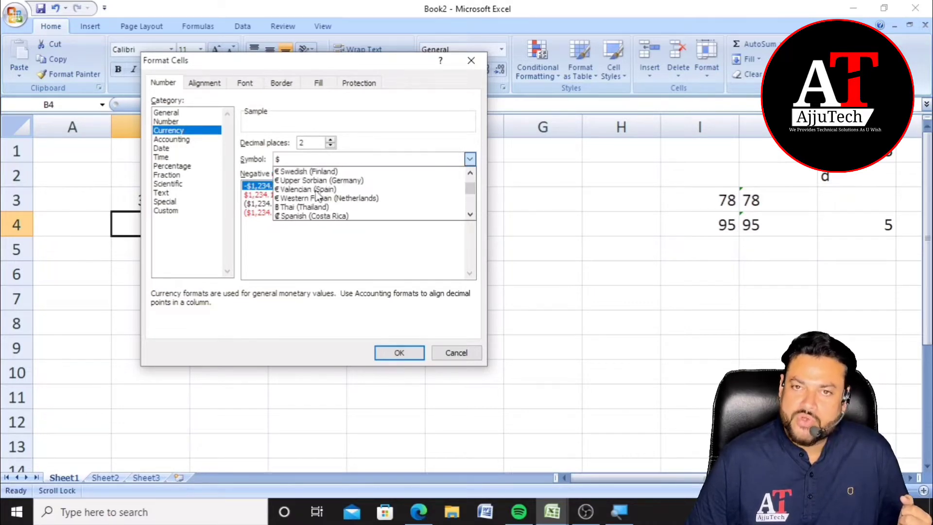
{"action": "scroll", "coordinate": [319, 192], "scroll_direction": "down", "scroll_amount": 2}
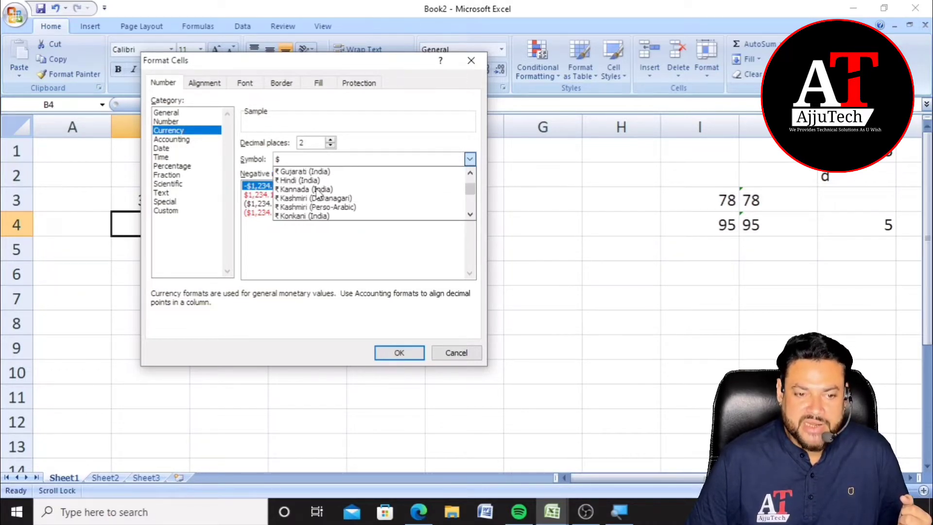
{"action": "left_click", "coordinate": [288, 183]}
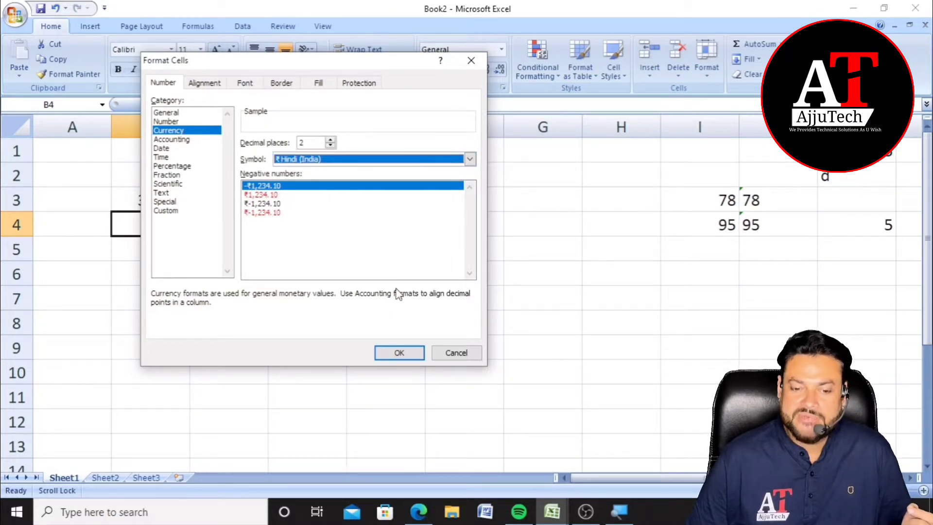
{"action": "left_click", "coordinate": [402, 353]}
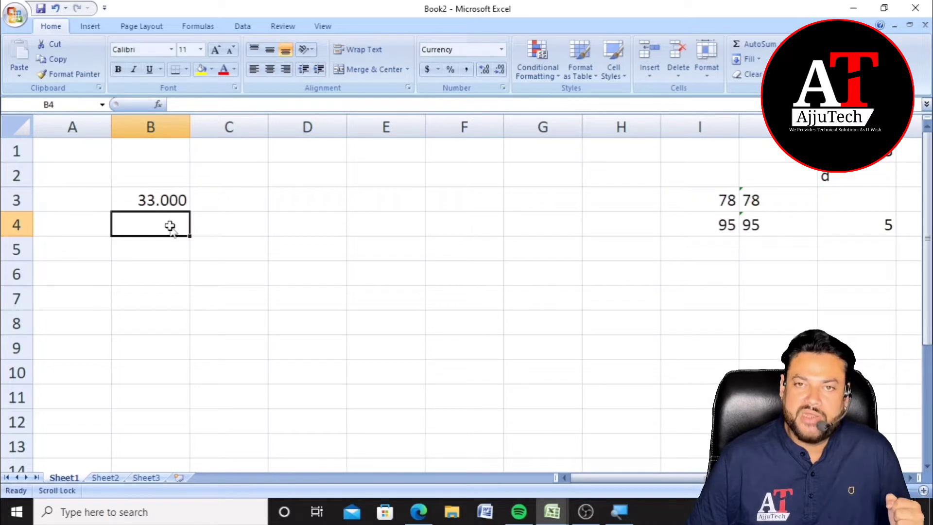
Step: Enter 122 in the currency-formatted cell B4
{"action": "type", "text": "1"}
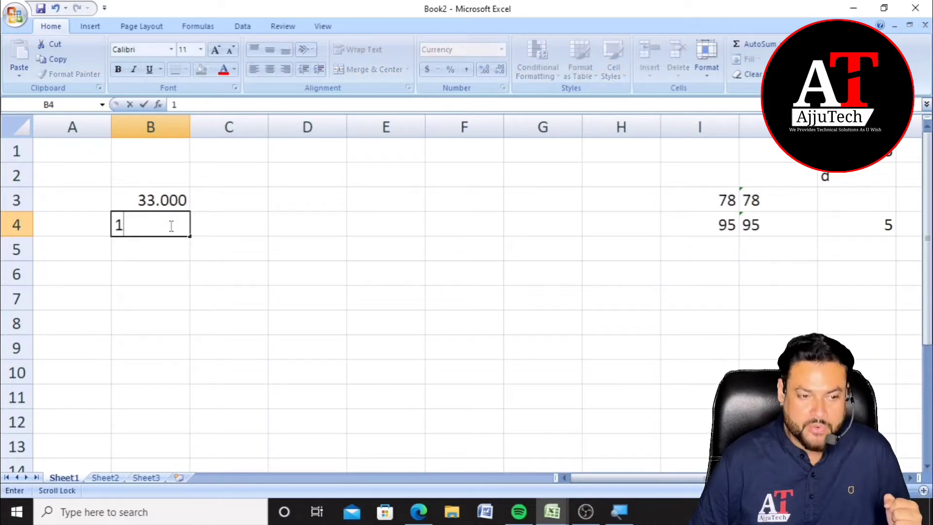
{"action": "type", "text": "22"}
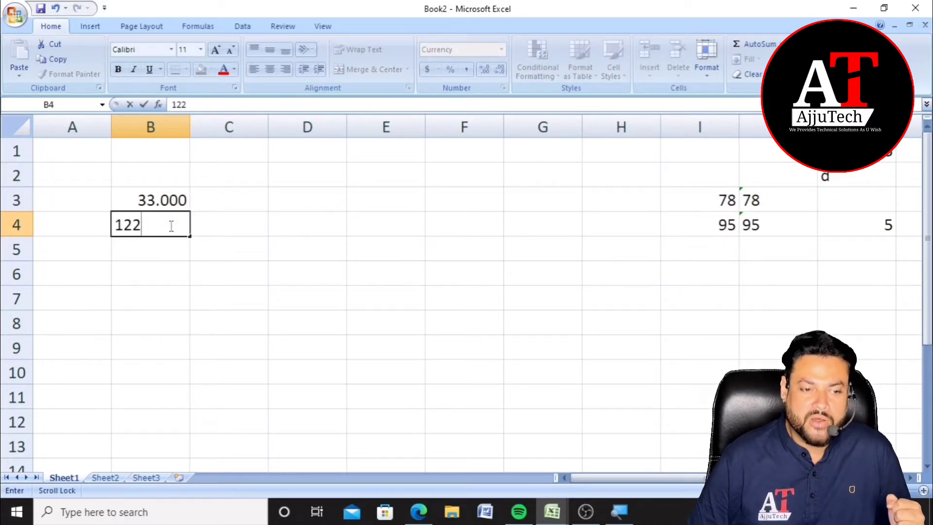
{"action": "left_click", "coordinate": [174, 252]}
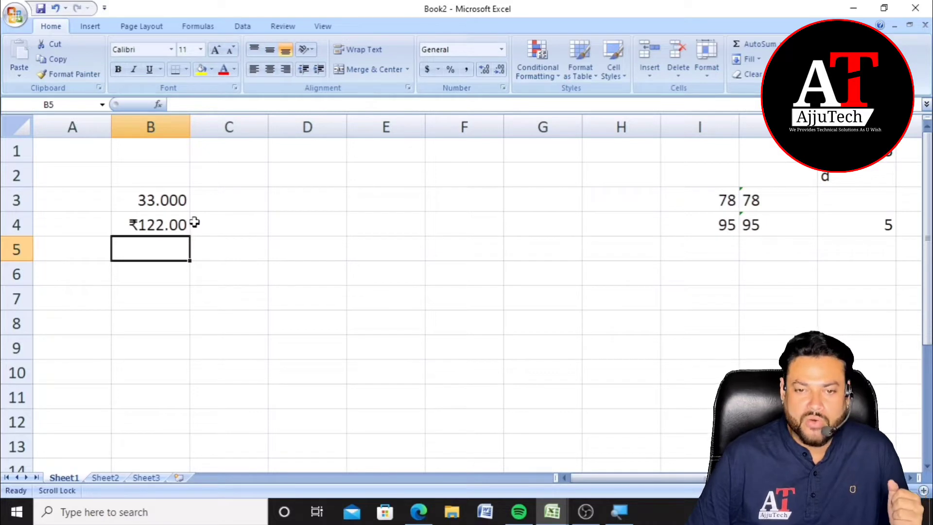
Step: Format cells D1:D4 as Currency with the $ symbol and 2 decimal places
{"action": "left_click", "coordinate": [277, 225]}
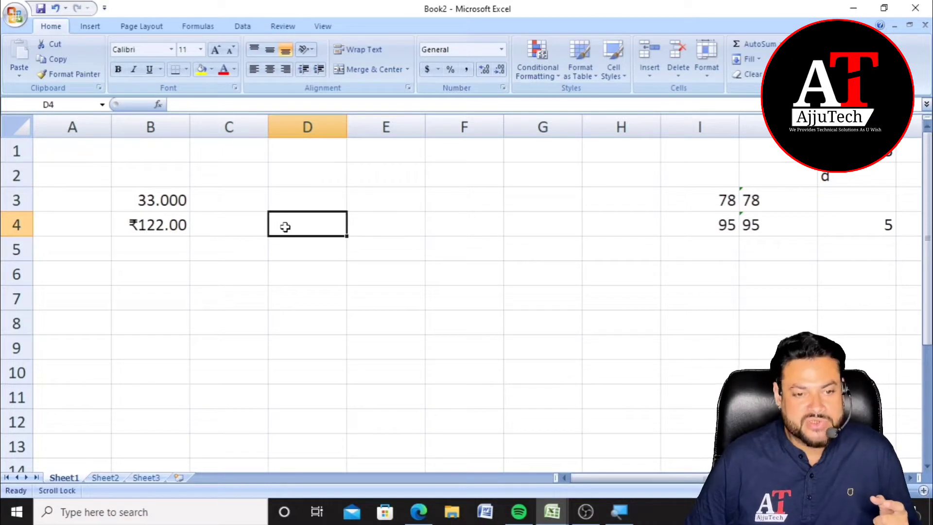
{"action": "left_click_drag", "start_coordinate": [286, 156], "coordinate": [295, 225]}
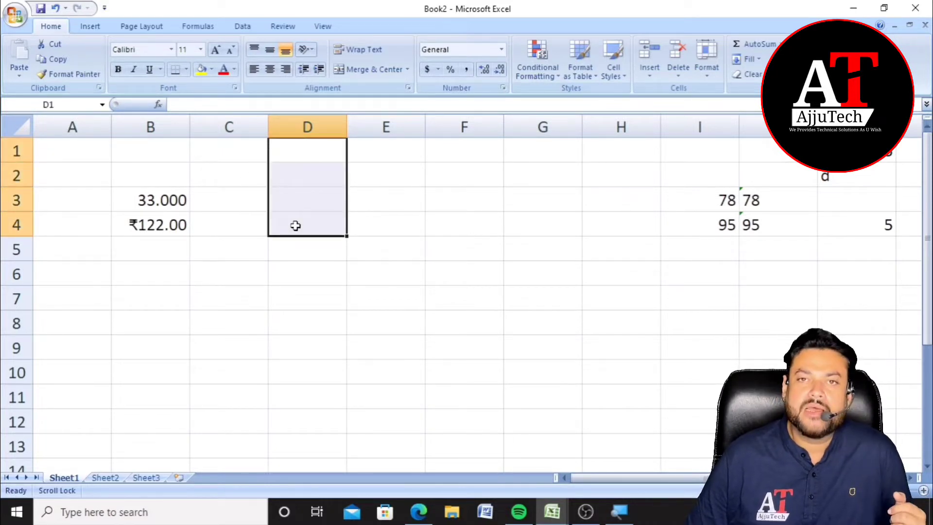
{"action": "left_click", "coordinate": [502, 88]}
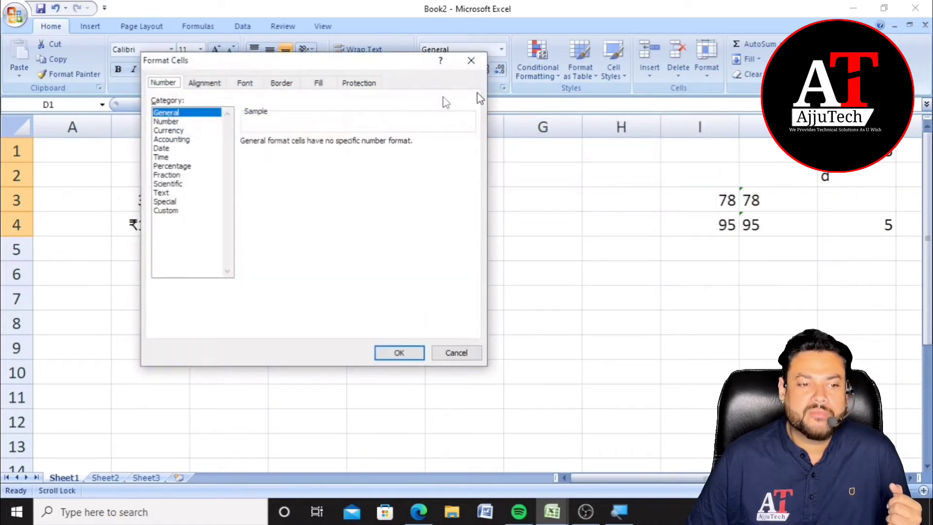
{"action": "left_click", "coordinate": [192, 130]}
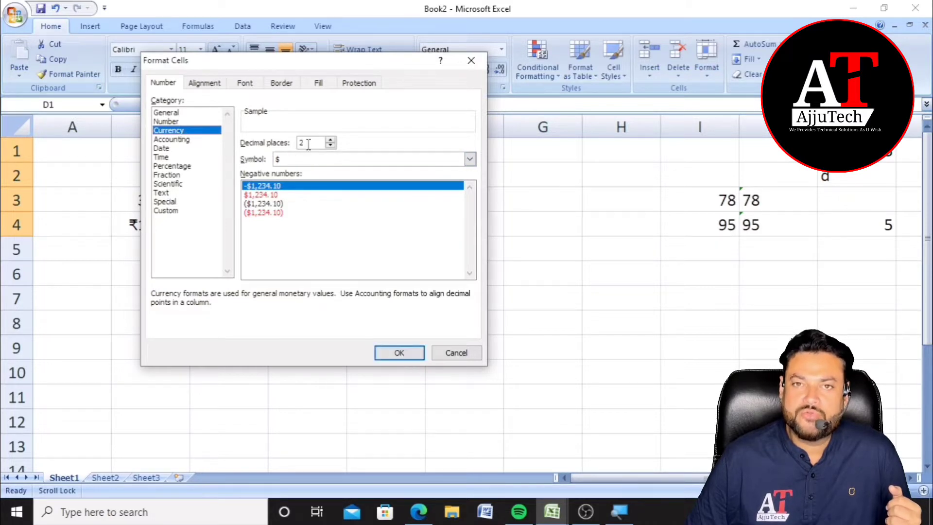
{"action": "left_click", "coordinate": [391, 352]}
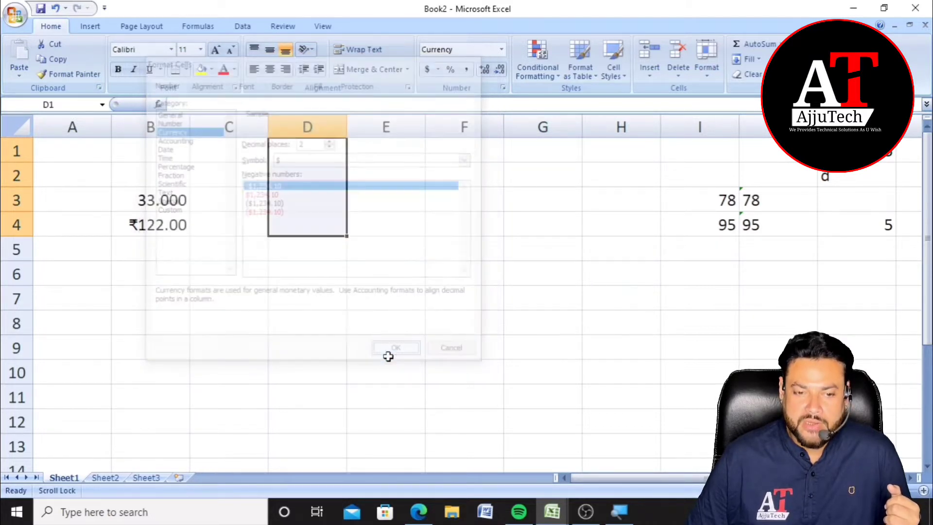
Step: Fill the currency-formatted cells D1:D4 with 100, 5, 2 and 4
{"action": "type", "text": "100"}
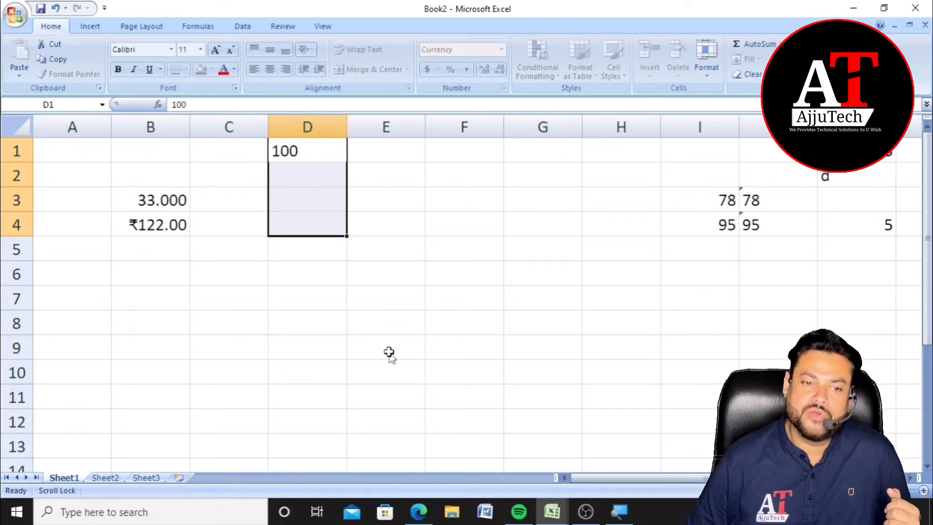
{"action": "key", "text": "Return"}
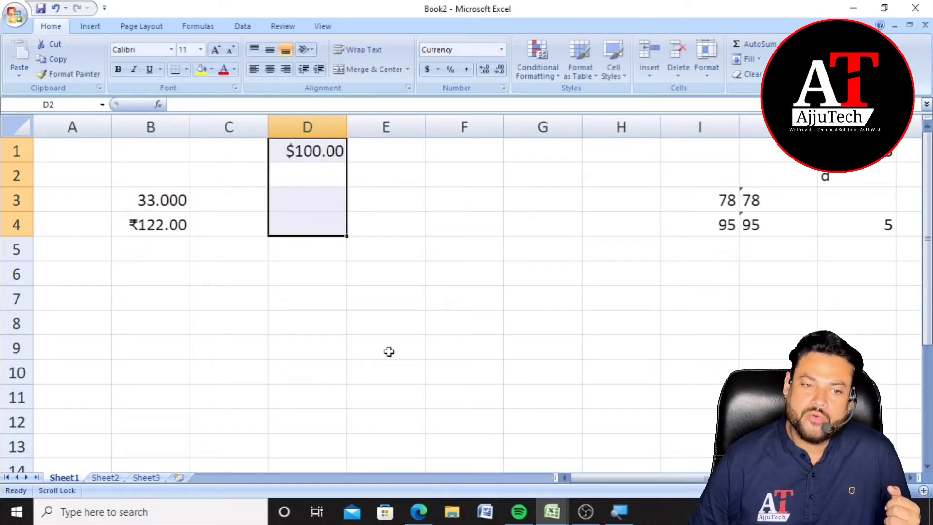
{"action": "type", "text": "5"}
{"action": "key", "text": "Return"}
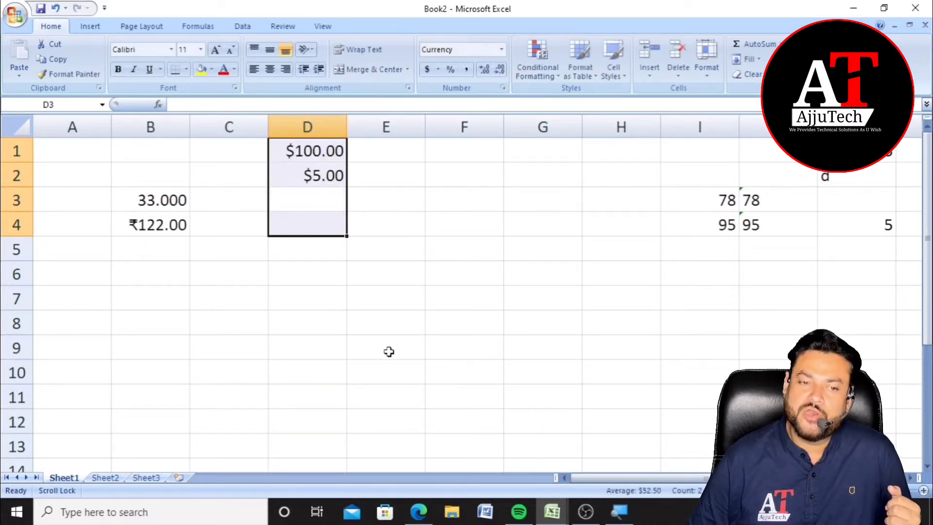
{"action": "type", "text": "2"}
{"action": "key", "text": "Return"}
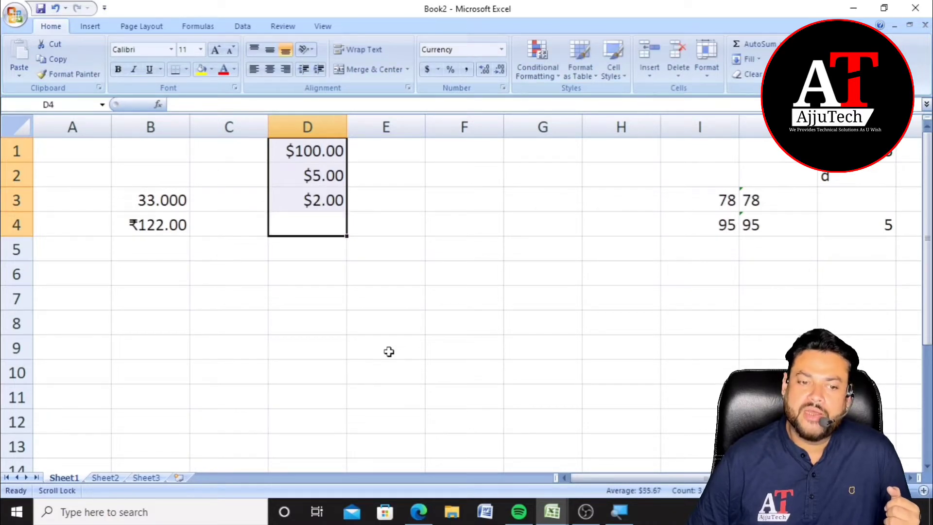
{"action": "type", "text": "4"}
{"action": "key", "text": "Return"}
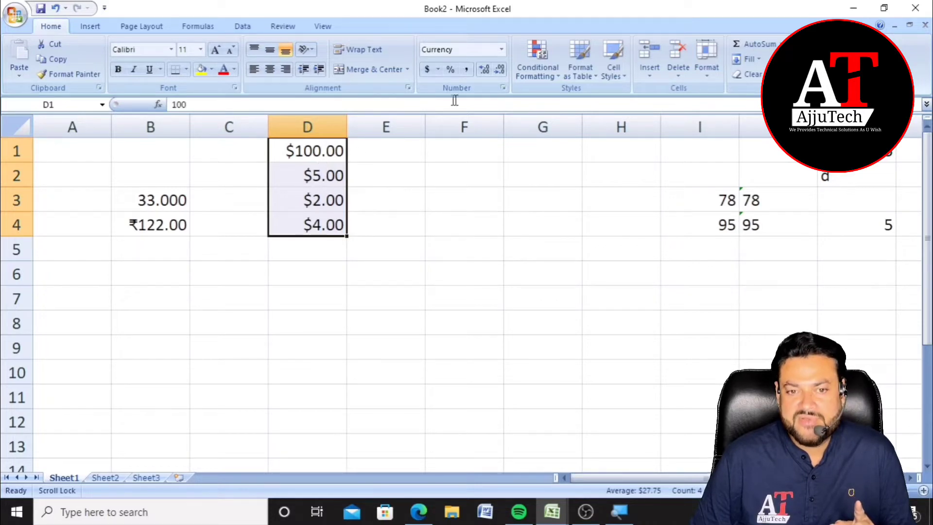
Step: Check the Accounting and Time number formats for cells D1:D4, and choose the Date category
{"action": "left_click", "coordinate": [503, 87]}
{"action": "left_click", "coordinate": [173, 140]}
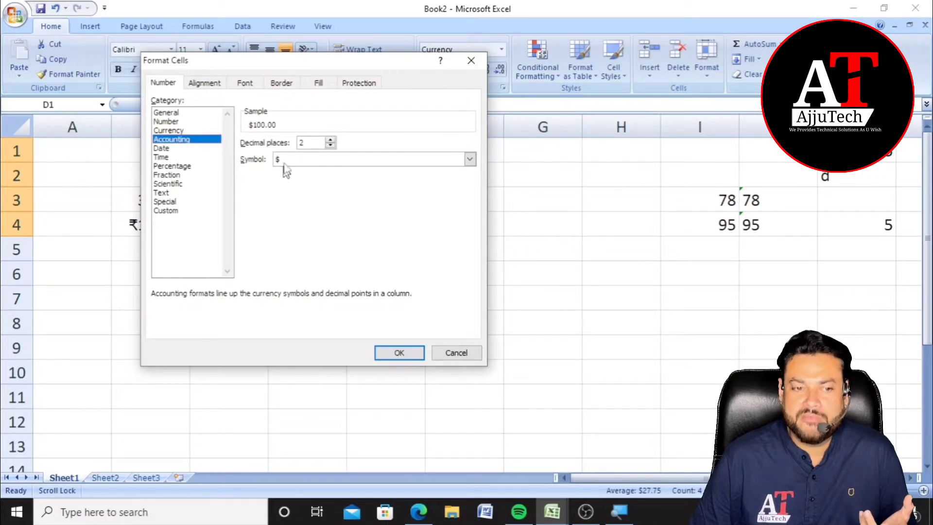
{"action": "left_click", "coordinate": [179, 158]}
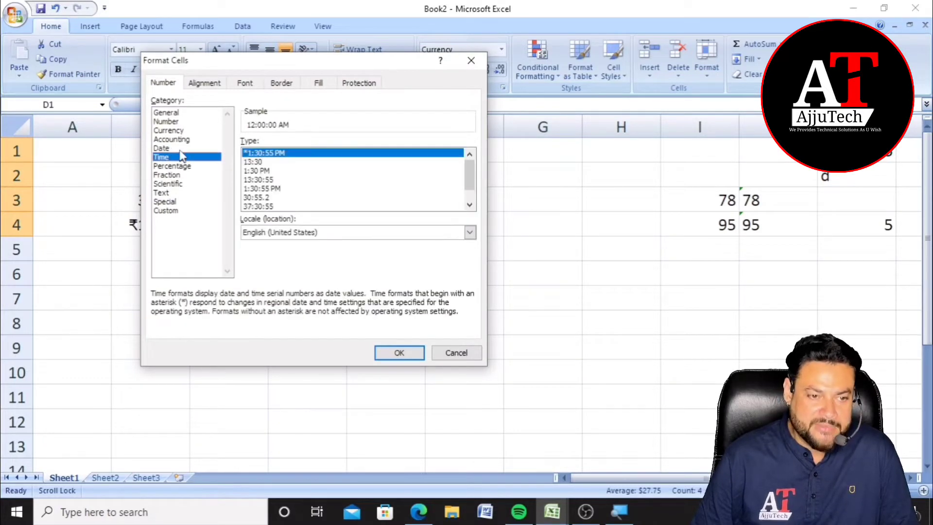
{"action": "left_click", "coordinate": [183, 151]}
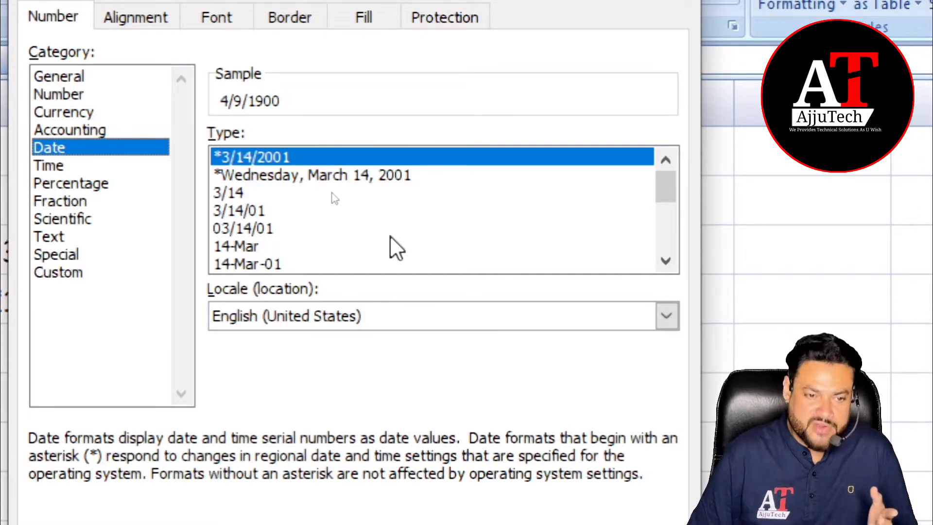
Step: Compare the Date types for D1:D4 in the sample preview, including the long weekday form, 03/14/01 and 3/14/01 13:30
{"action": "left_click", "coordinate": [298, 175]}
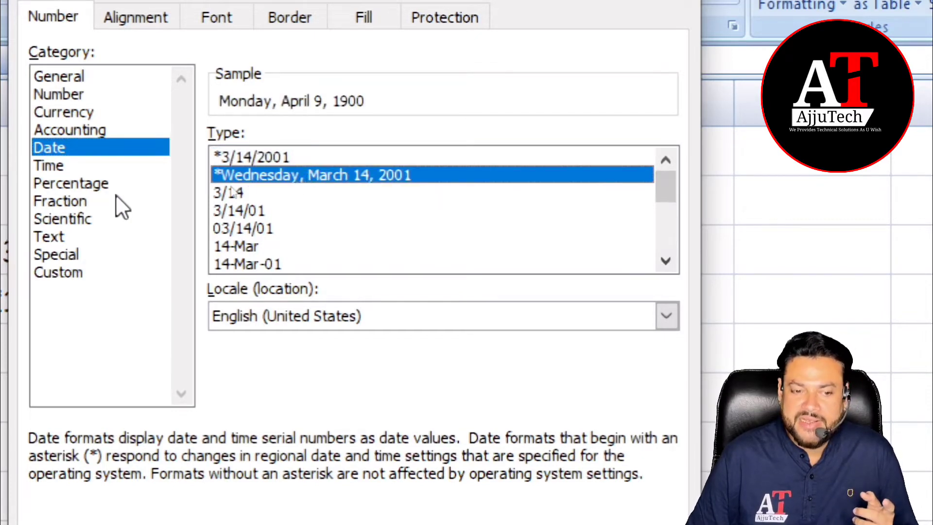
{"action": "left_click", "coordinate": [238, 228]}
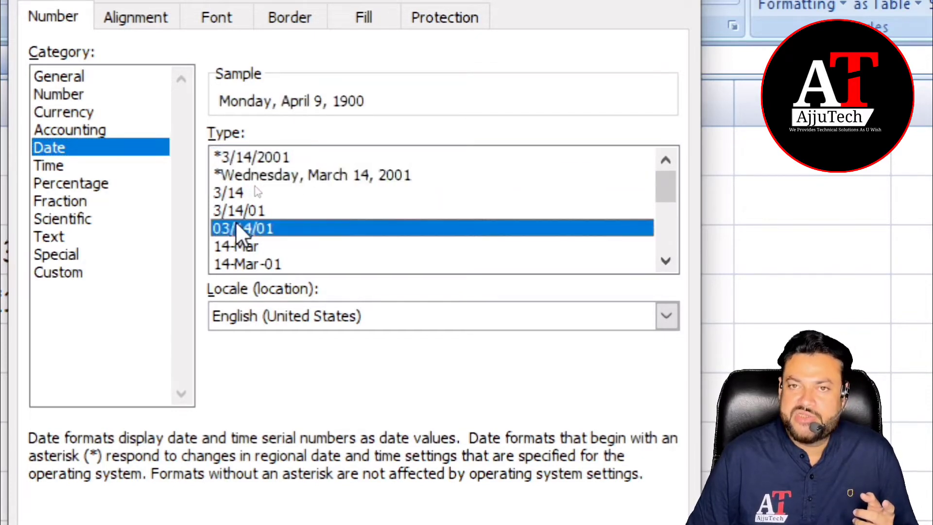
{"action": "left_click", "coordinate": [664, 262]}
{"action": "left_click", "coordinate": [665, 262]}
{"action": "left_click", "coordinate": [664, 262]}
{"action": "left_click", "coordinate": [664, 263]}
{"action": "left_click", "coordinate": [664, 262]}
{"action": "left_click", "coordinate": [665, 263]}
{"action": "left_click", "coordinate": [664, 263]}
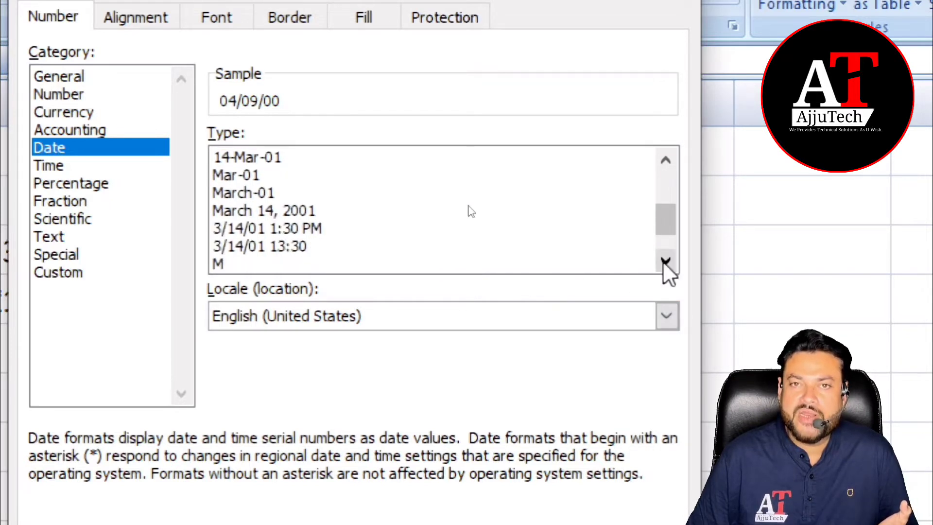
{"action": "left_click", "coordinate": [665, 263]}
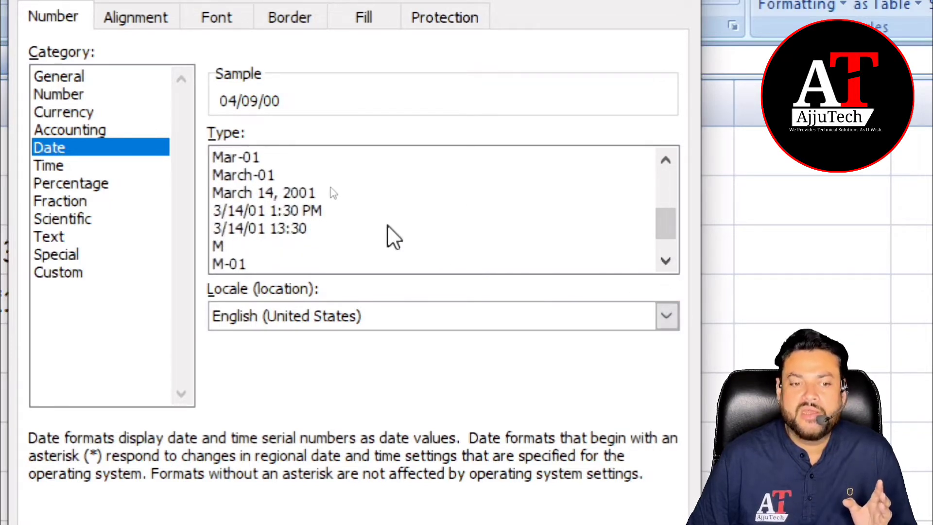
{"action": "left_click", "coordinate": [320, 231]}
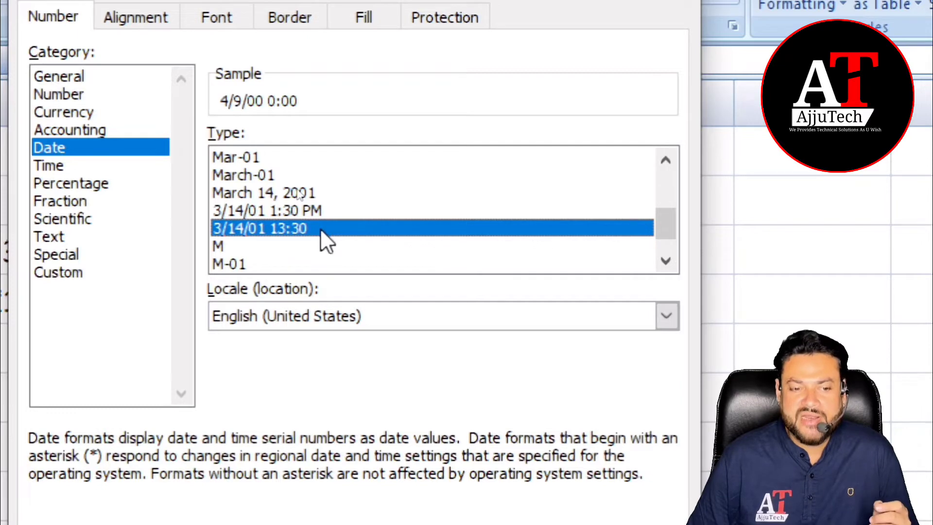
Step: Apply the long Date type "*Wednesday, March 14, 2001" to cells D1:D4
{"action": "scroll", "coordinate": [320, 206], "scroll_direction": "up", "scroll_amount": 3}
{"action": "left_click", "coordinate": [315, 179]}
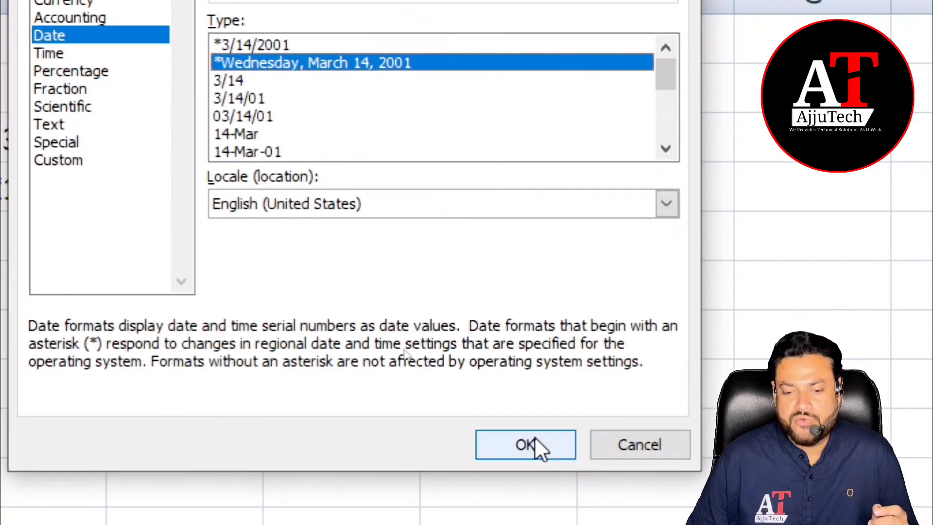
{"action": "left_click", "coordinate": [534, 437]}
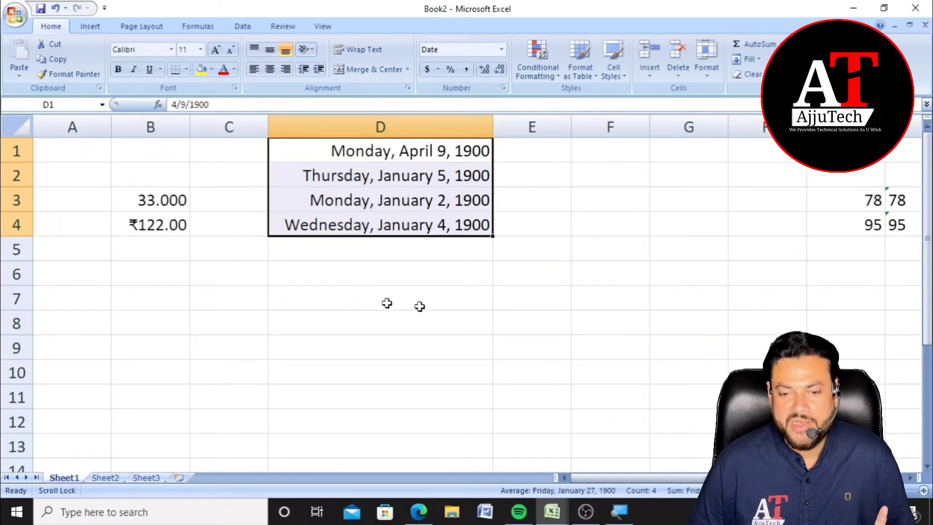
Step: Apply the Time format type 1:30:55 PM to cell C9
{"action": "left_click", "coordinate": [247, 340]}
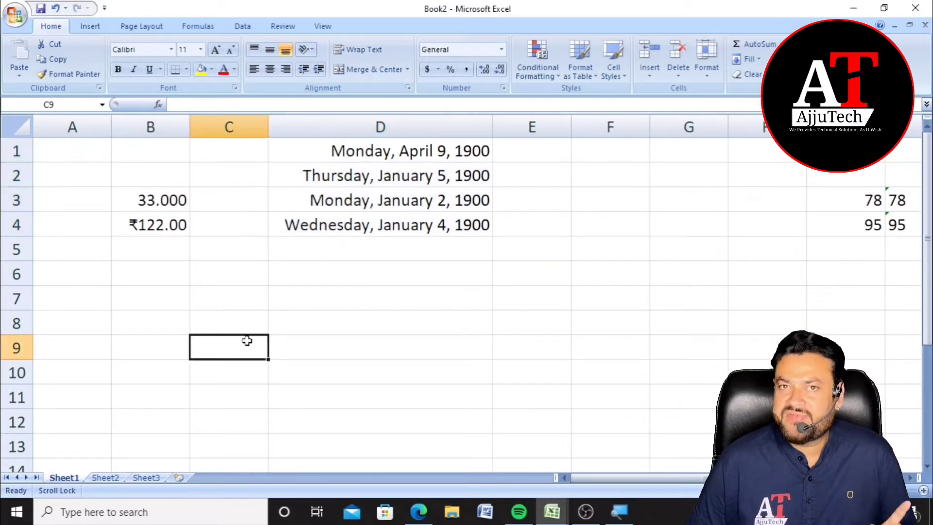
{"action": "left_click", "coordinate": [503, 87]}
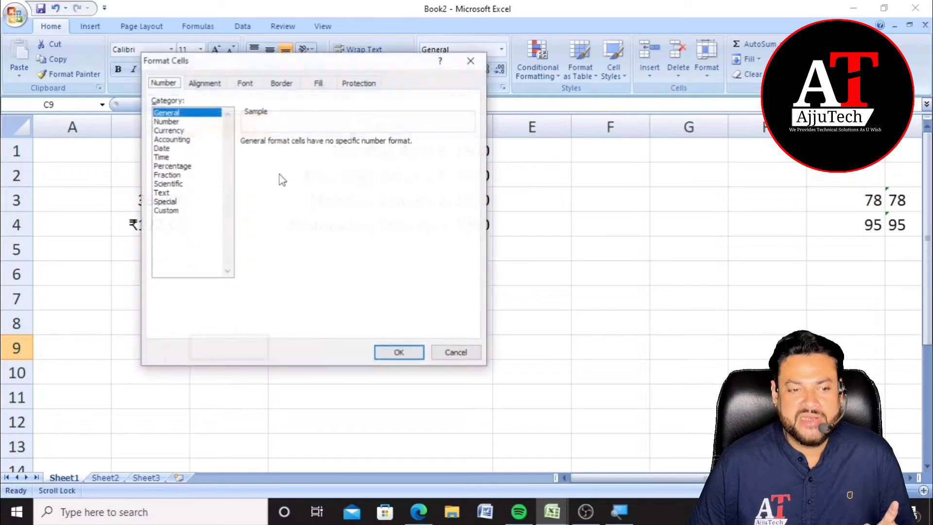
{"action": "left_click", "coordinate": [177, 157]}
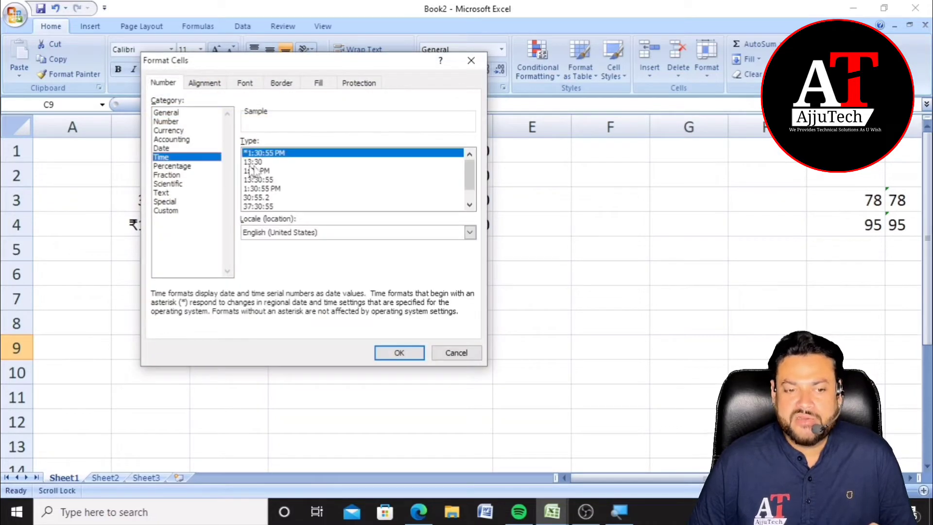
{"action": "left_click", "coordinate": [275, 180]}
{"action": "scroll", "coordinate": [278, 185], "scroll_direction": "down", "scroll_amount": 1}
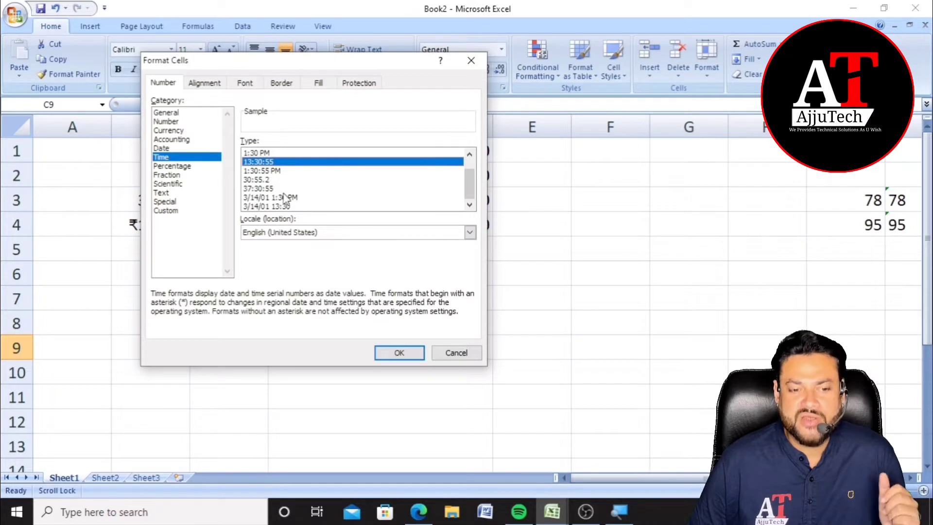
{"action": "left_click", "coordinate": [286, 197]}
{"action": "left_click", "coordinate": [275, 179]}
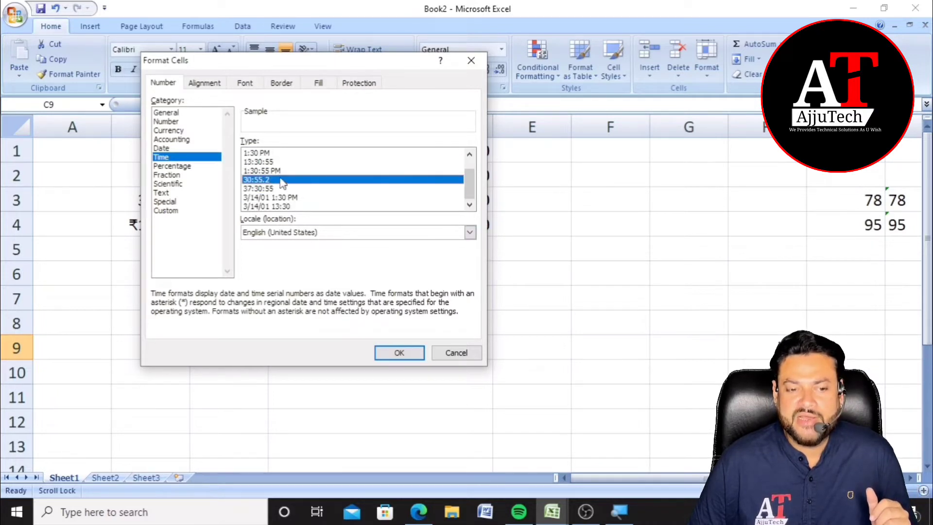
{"action": "left_click", "coordinate": [276, 171]}
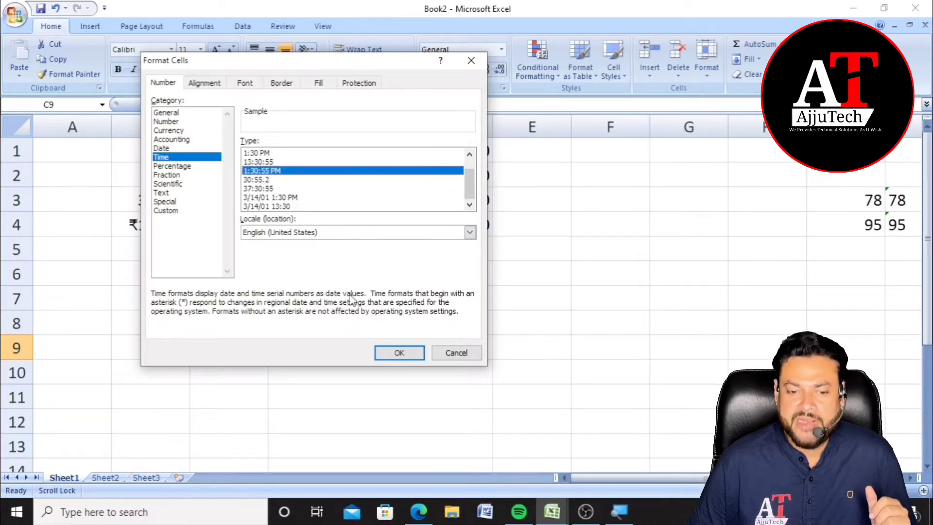
{"action": "left_click", "coordinate": [400, 353]}
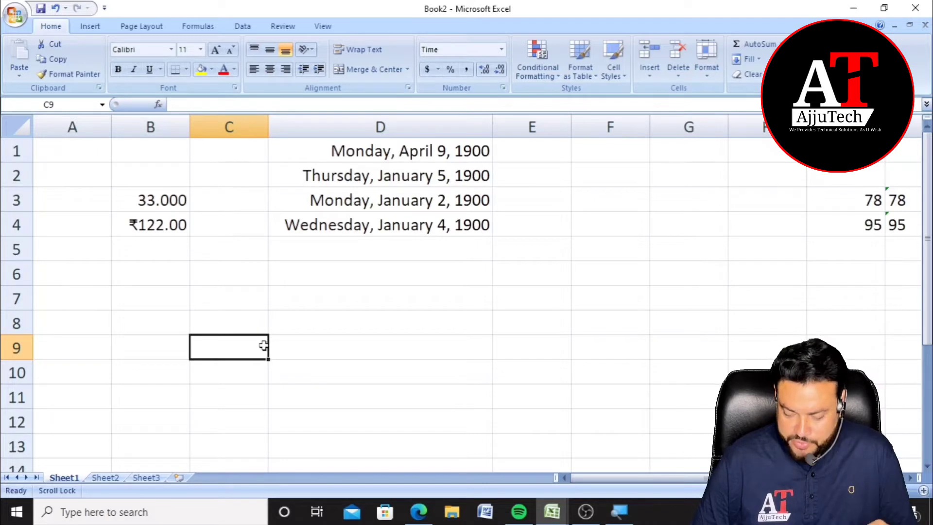
Step: Enter 10.00 in the time-formatted cell C9 and reselect it to check its stored value
{"action": "type", "text": "10"}
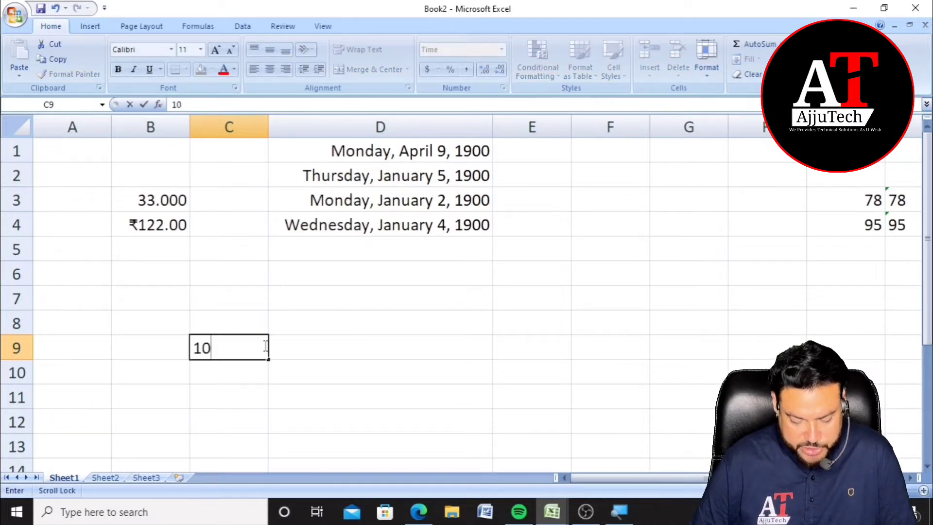
{"action": "type", "text": ".00"}
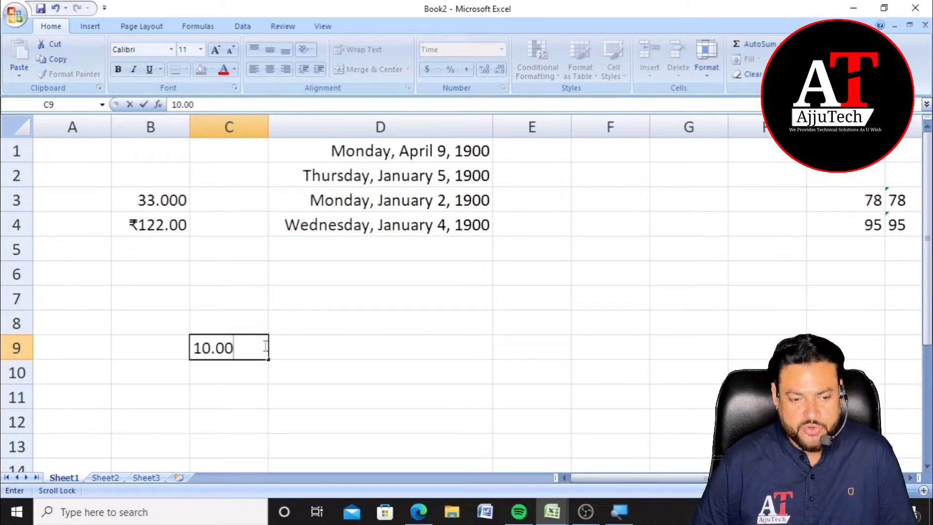
{"action": "key", "text": "Return"}
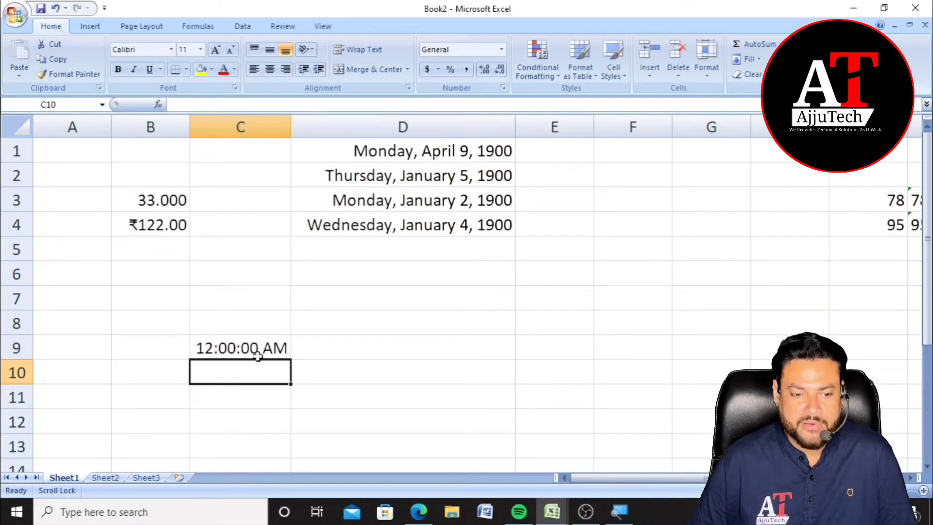
{"action": "left_click", "coordinate": [257, 355]}
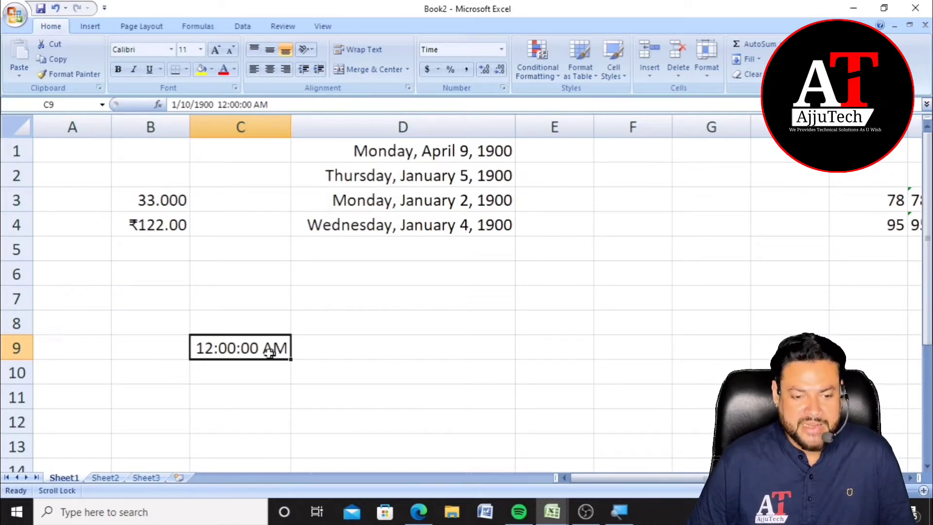
Step: Enter 09 in cell F7 and keep that cell selected
{"action": "left_click", "coordinate": [630, 299]}
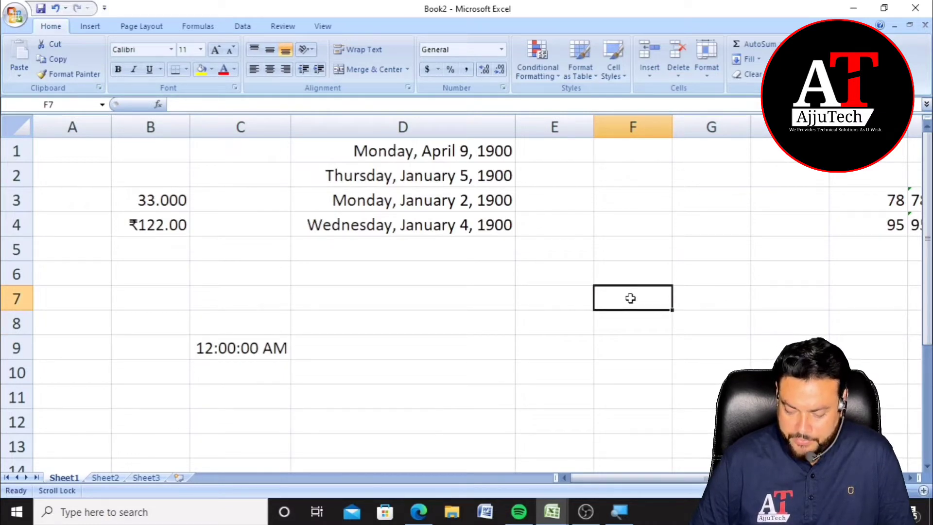
{"action": "type", "text": "09"}
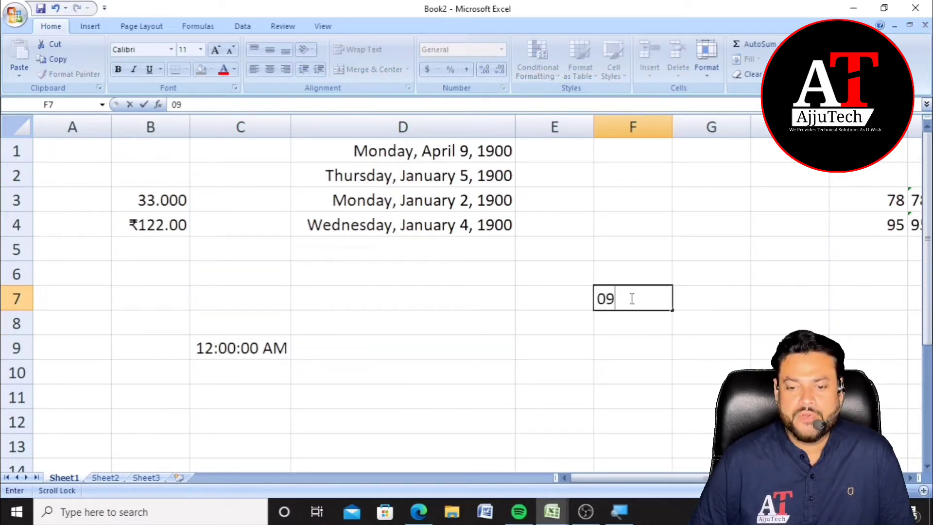
{"action": "left_click", "coordinate": [638, 270]}
{"action": "left_click", "coordinate": [645, 299]}
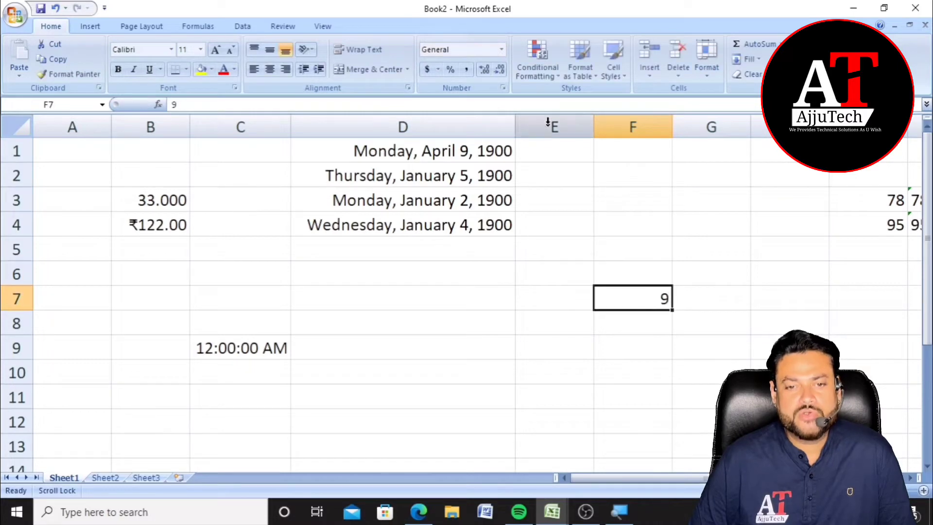
Step: Apply the Time format type 13:30:55 to cell F7 and open the cell to check its stored value
{"action": "left_click", "coordinate": [503, 88]}
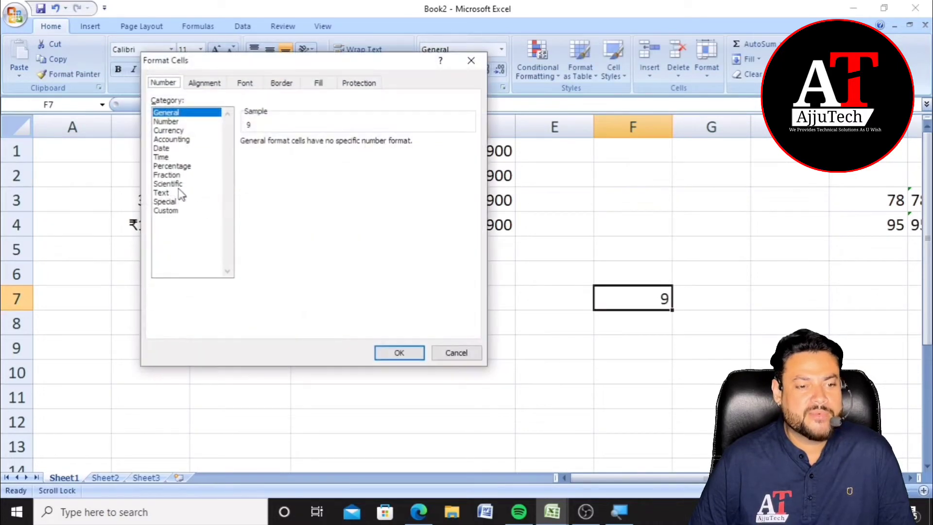
{"action": "left_click", "coordinate": [174, 158]}
{"action": "left_click", "coordinate": [263, 180]}
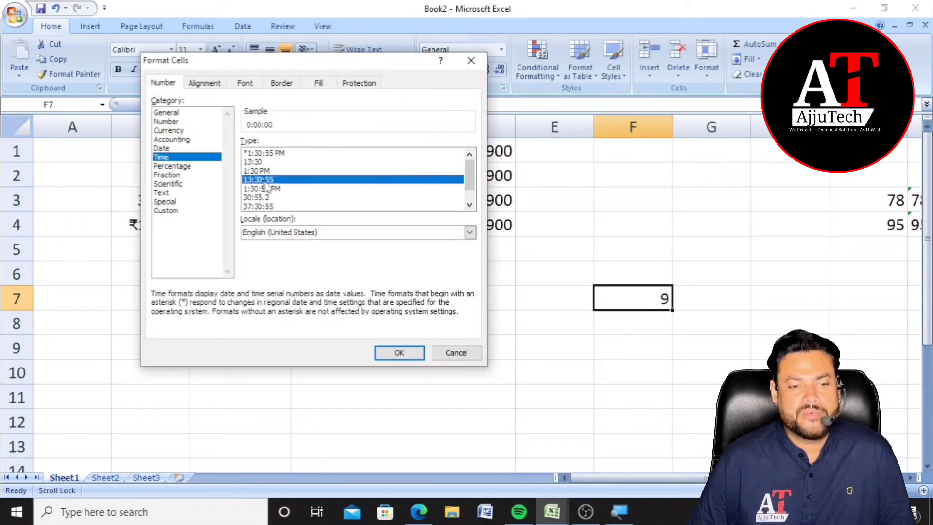
{"action": "left_click", "coordinate": [400, 354]}
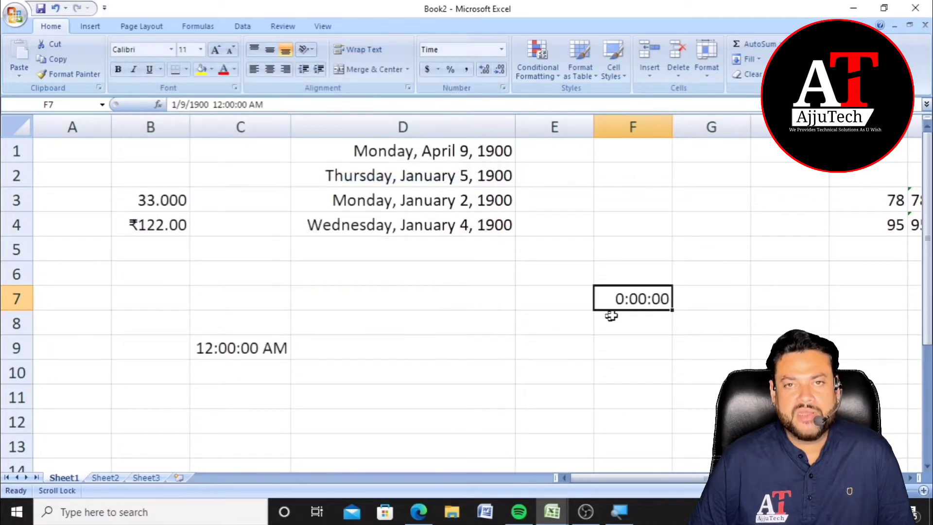
{"action": "double_click", "coordinate": [631, 299]}
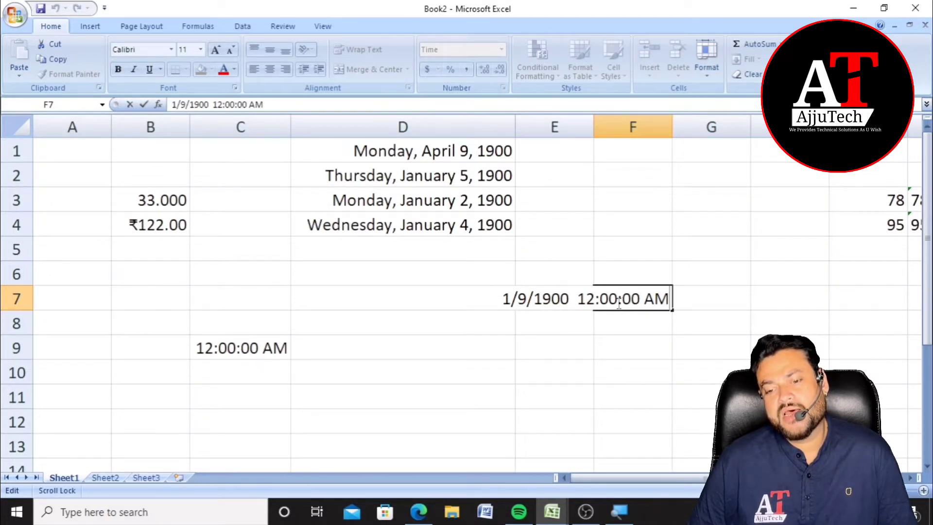
Step: Insert the current date in cell F9 and the current time in cell E7
{"action": "left_click", "coordinate": [610, 338]}
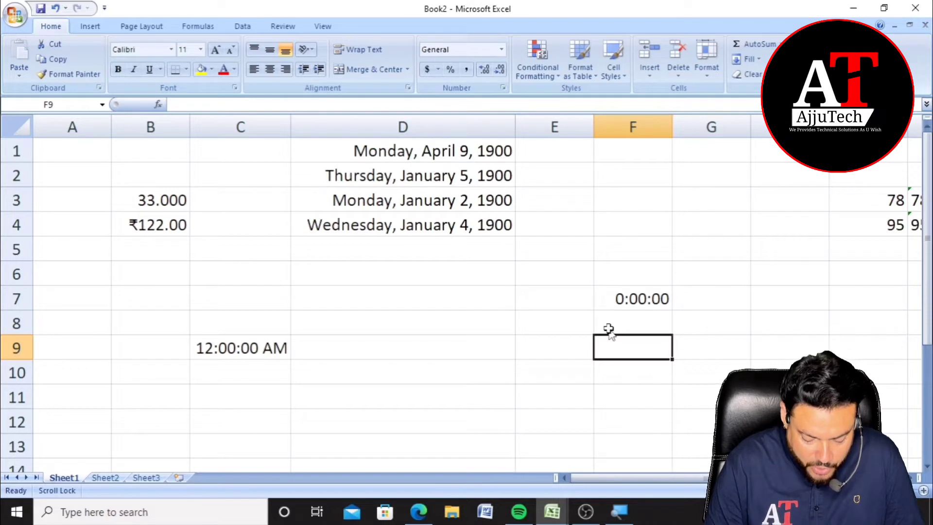
{"action": "key", "text": "ctrl+semicolon"}
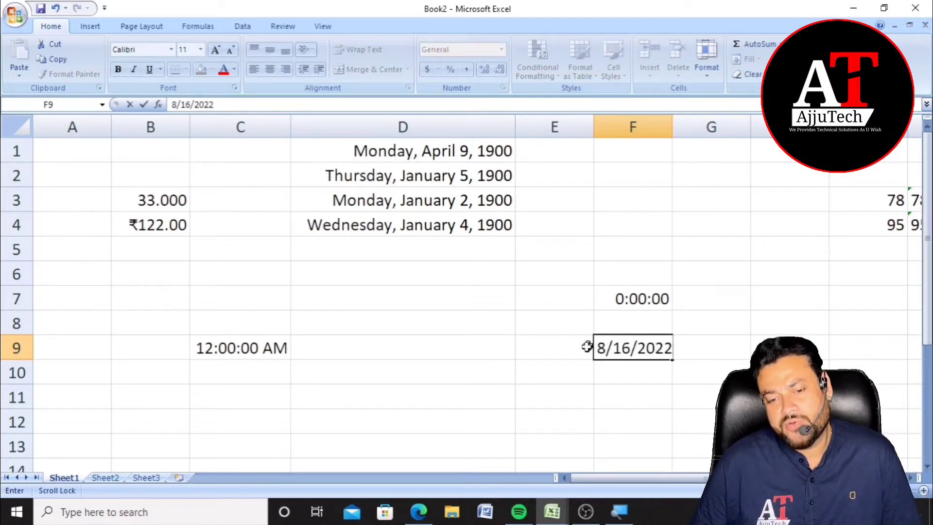
{"action": "left_click", "coordinate": [537, 290]}
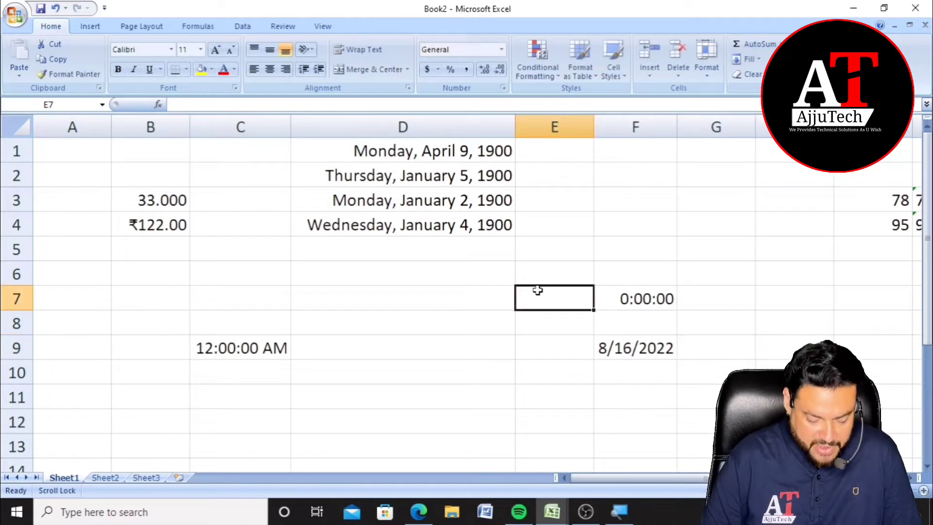
{"action": "key", "text": "ctrl+shift+semicolon"}
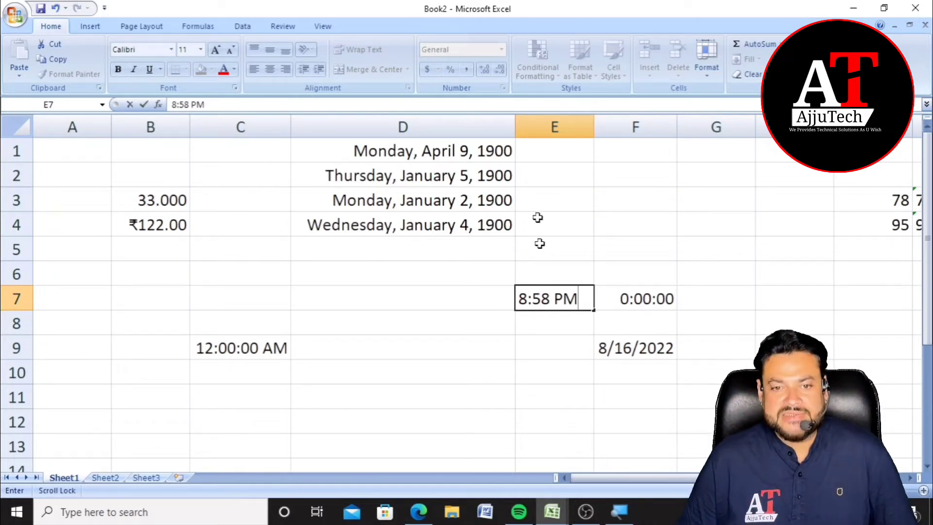
Step: Format cell E2 as Percentage with 2 decimal places and enter 100% in it
{"action": "left_click", "coordinate": [547, 181]}
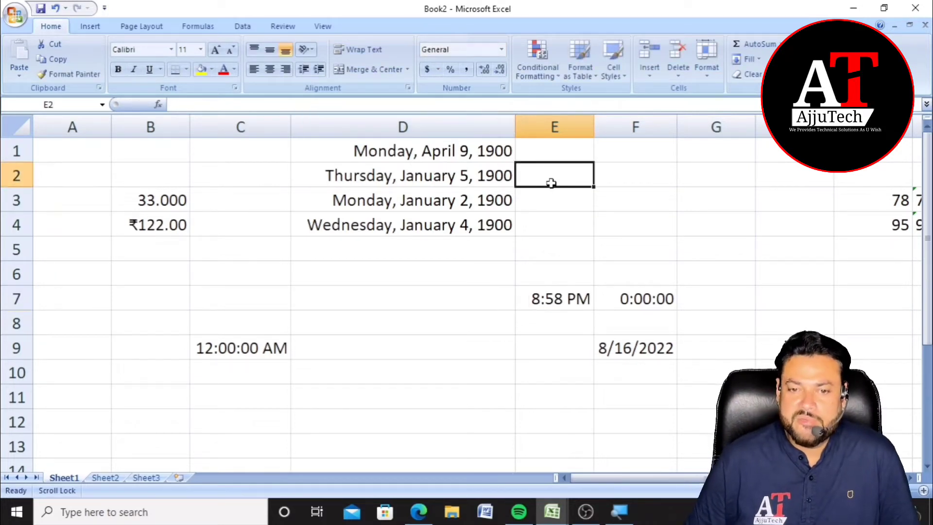
{"action": "left_click", "coordinate": [501, 87]}
{"action": "left_click", "coordinate": [164, 149]}
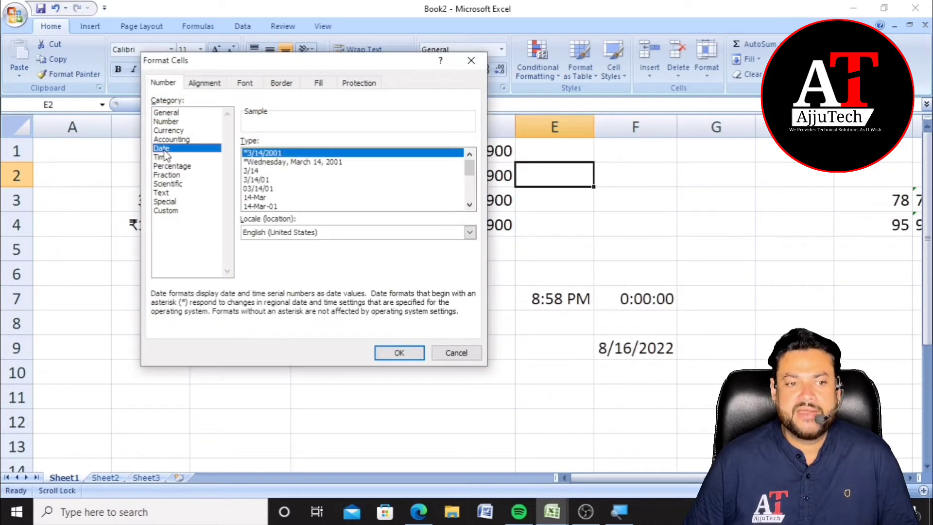
{"action": "left_click", "coordinate": [169, 157]}
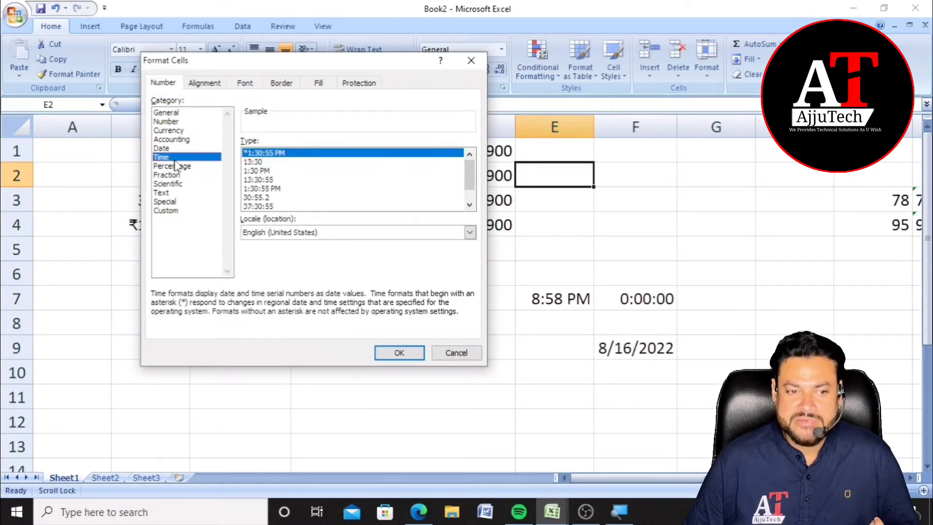
{"action": "left_click", "coordinate": [180, 167]}
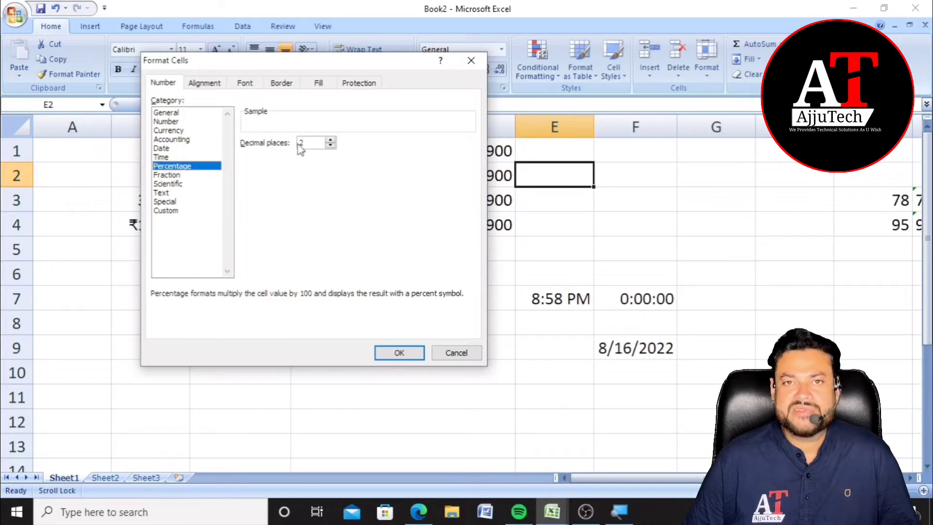
{"action": "left_click", "coordinate": [406, 356]}
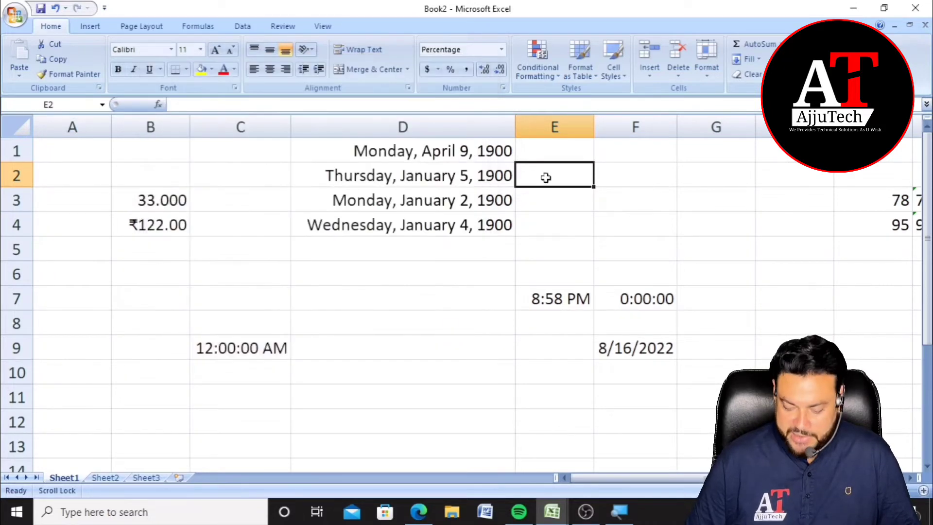
{"action": "type", "text": "100"}
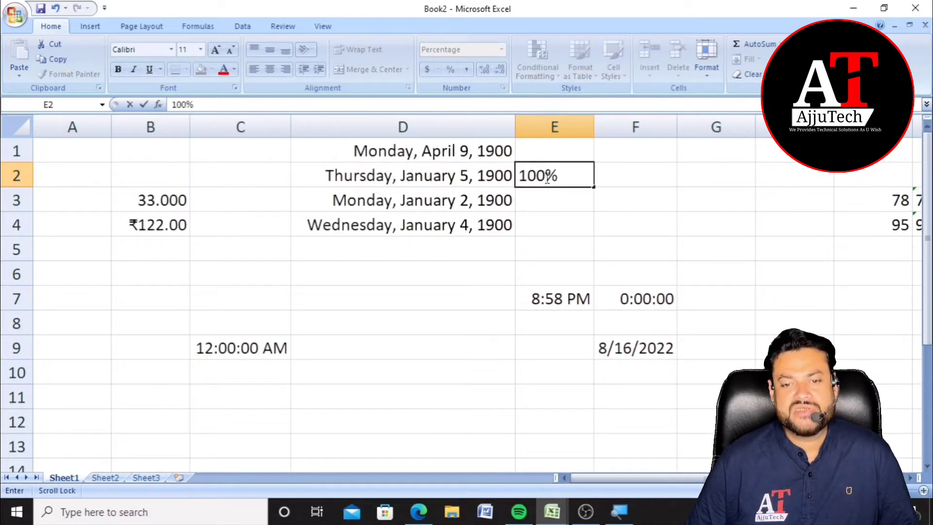
{"action": "key", "text": "Return"}
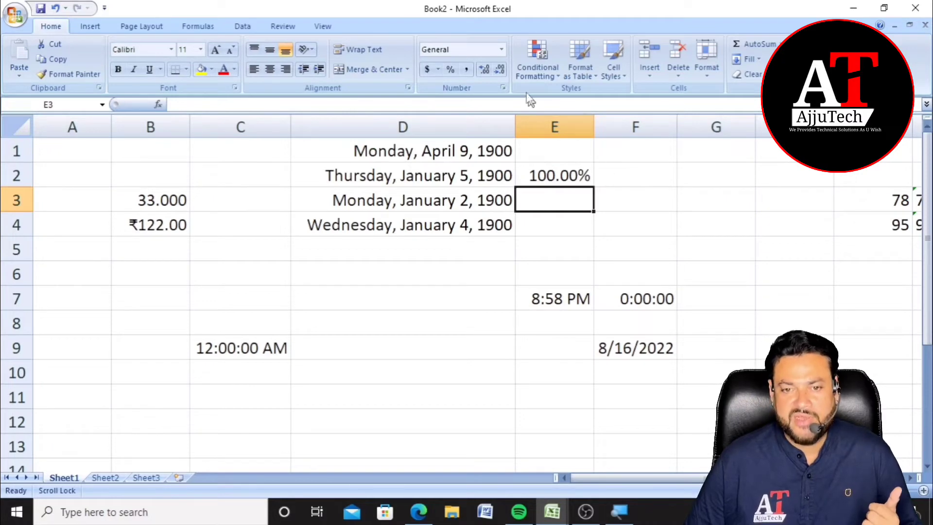
Step: Check the Fraction number format types for cell E3 without applying any
{"action": "left_click", "coordinate": [504, 88]}
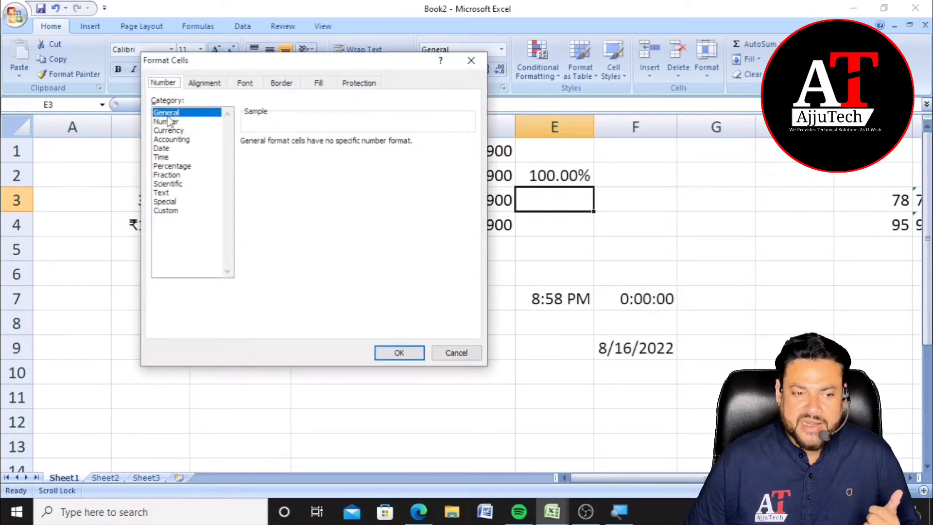
{"action": "left_click", "coordinate": [167, 176]}
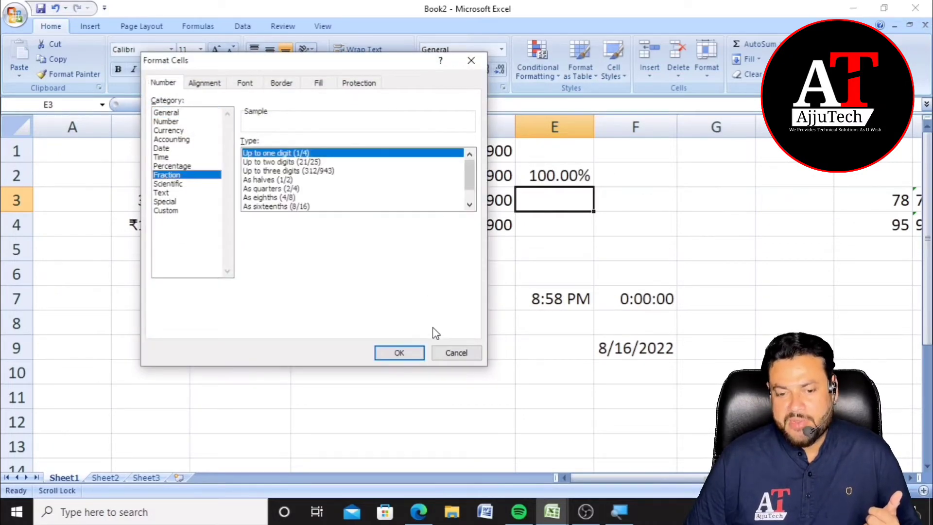
{"action": "left_click", "coordinate": [453, 353]}
Step: Enter 1/4 in cell C36 and 1/2 in cell C37, both left in General format
{"action": "scroll", "coordinate": [282, 342], "scroll_direction": "down", "scroll_amount": 10}
{"action": "left_click", "coordinate": [285, 279]}
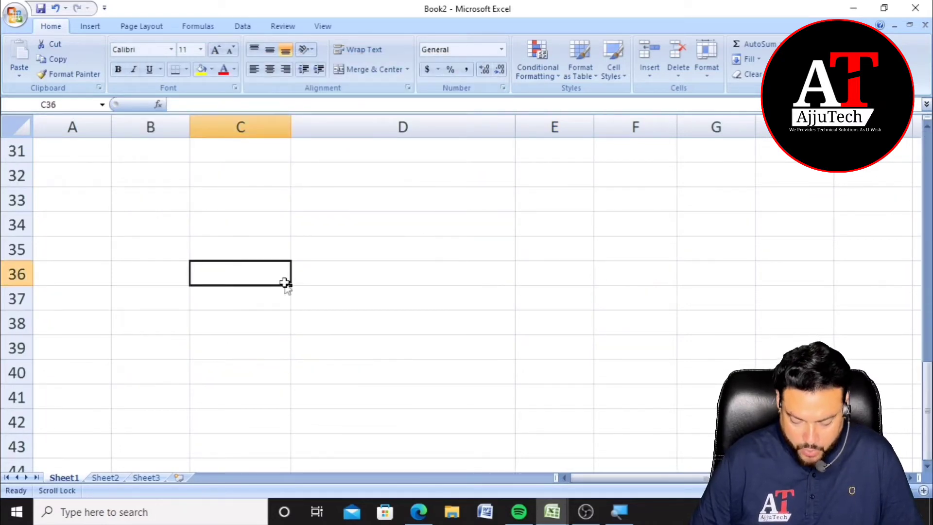
{"action": "type", "text": "1/4"}
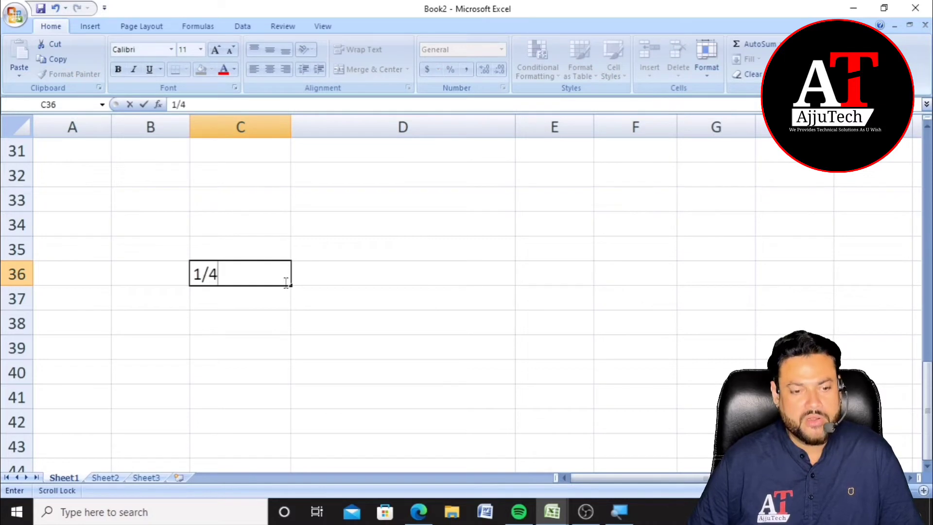
{"action": "key", "text": "Return"}
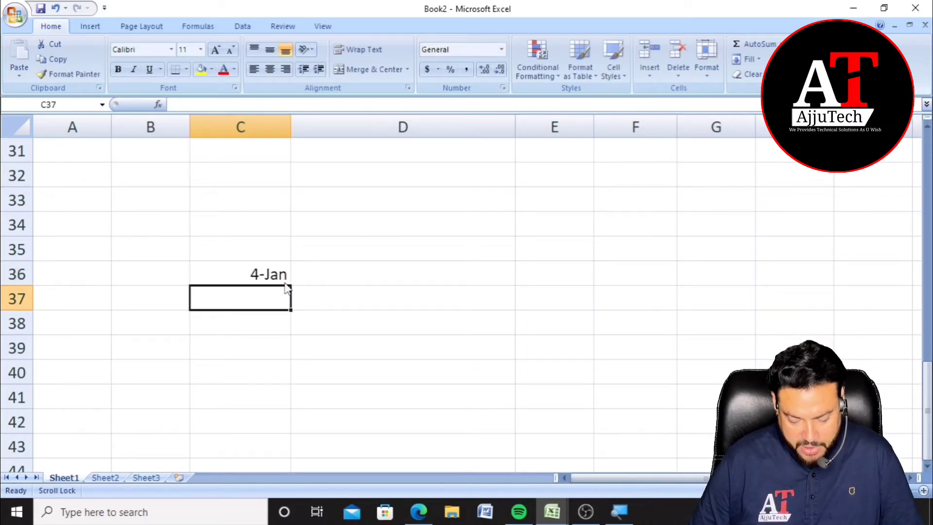
{"action": "type", "text": "1/2"}
{"action": "key", "text": "Return"}
{"action": "key", "text": "Return"}
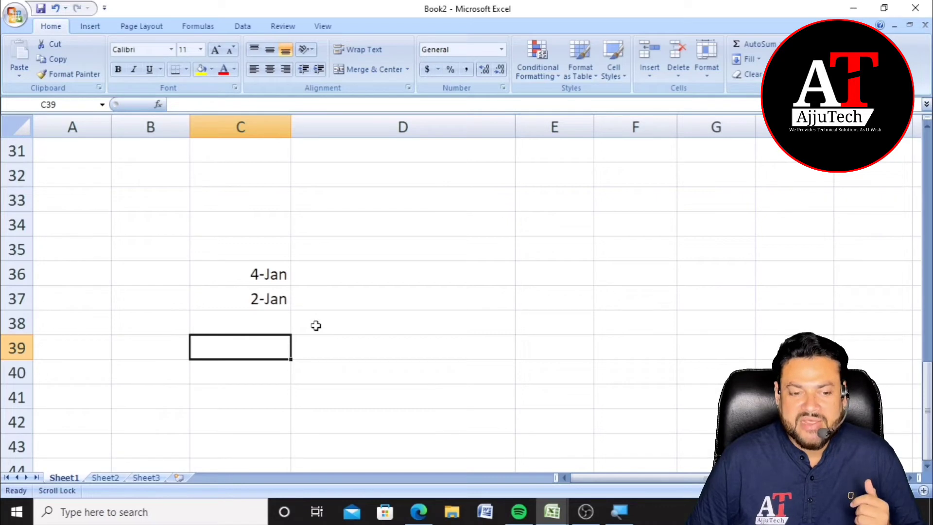
Step: Format the empty cells C55:C60 as Fraction with the type Up to one digit (1/4)
{"action": "scroll", "coordinate": [315, 324], "scroll_direction": "down", "scroll_amount": 7}
{"action": "left_click", "coordinate": [246, 221]}
{"action": "left_click_drag", "start_coordinate": [247, 221], "coordinate": [264, 343]}
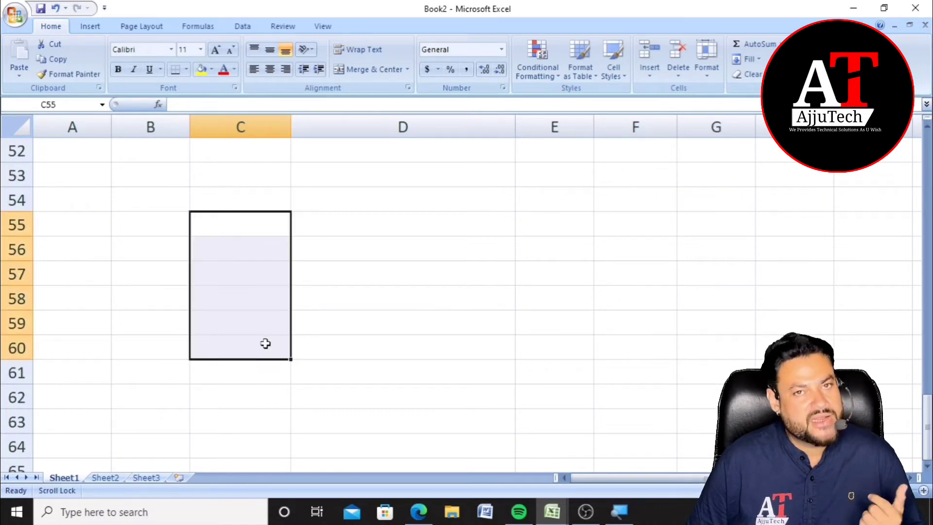
{"action": "left_click", "coordinate": [503, 88]}
{"action": "left_click", "coordinate": [167, 175]}
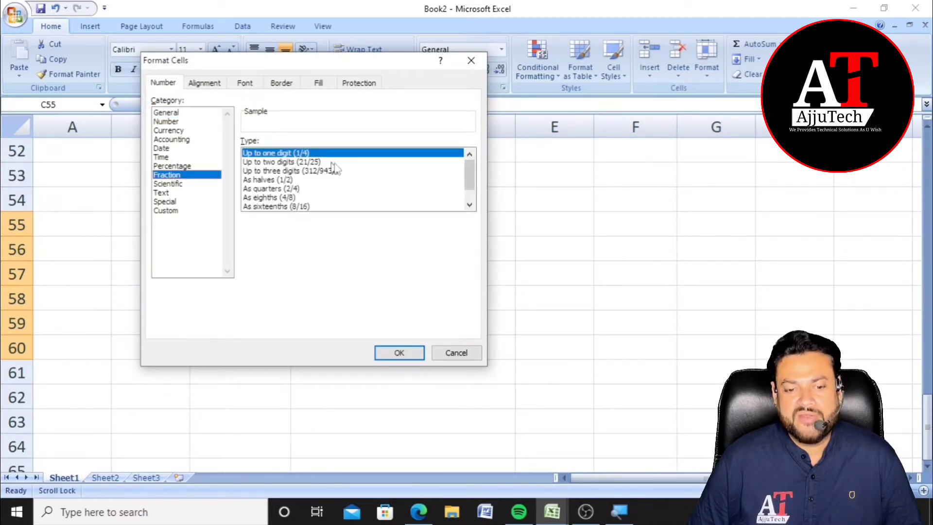
{"action": "left_click", "coordinate": [390, 353]}
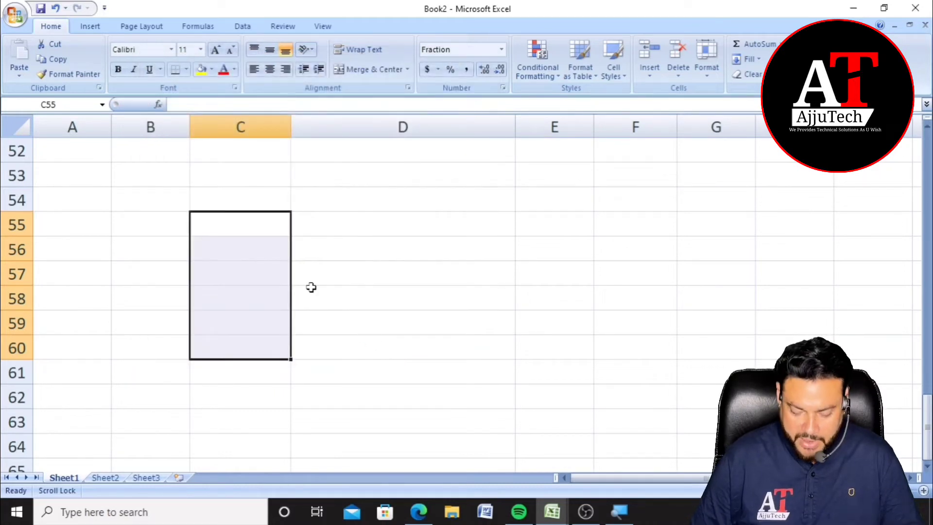
Step: Enter the fraction 1/4 in cell C55
{"action": "type", "text": "1/."}
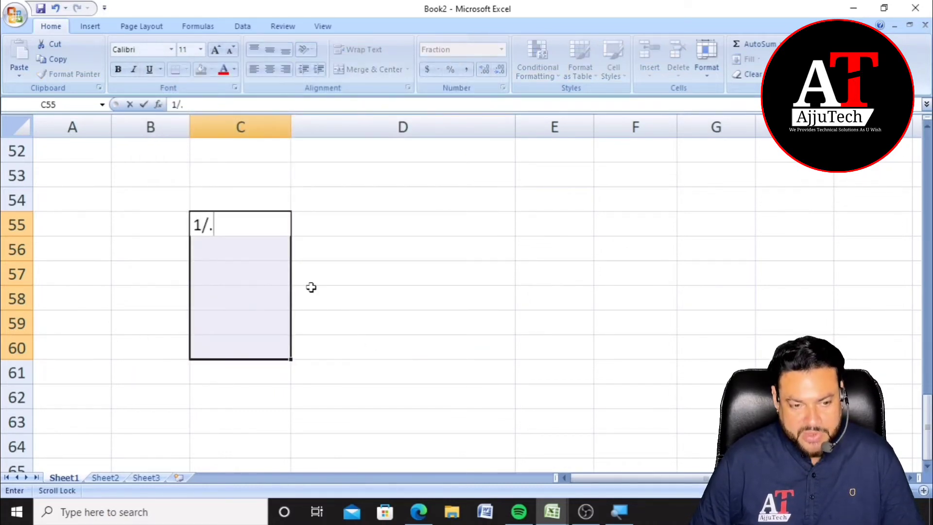
{"action": "key", "text": "BackSpace"}
{"action": "type", "text": "4"}
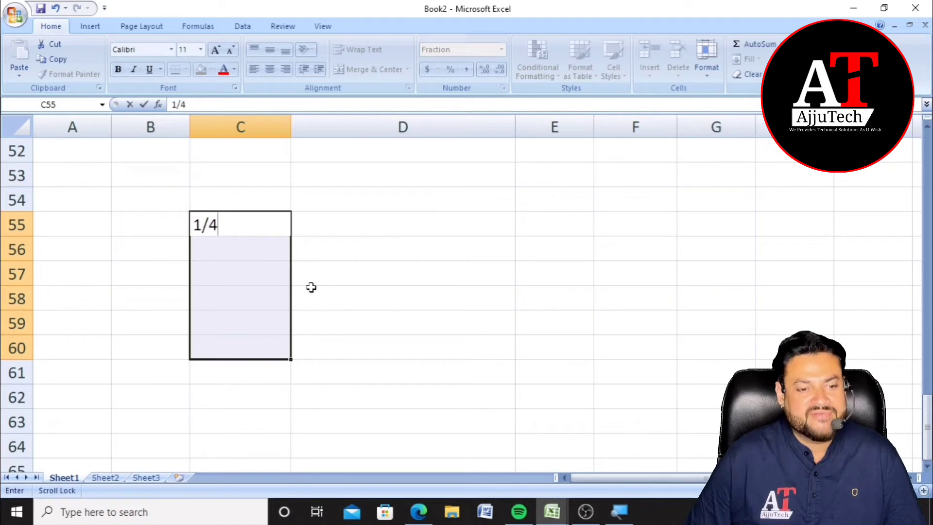
{"action": "key", "text": "Return"}
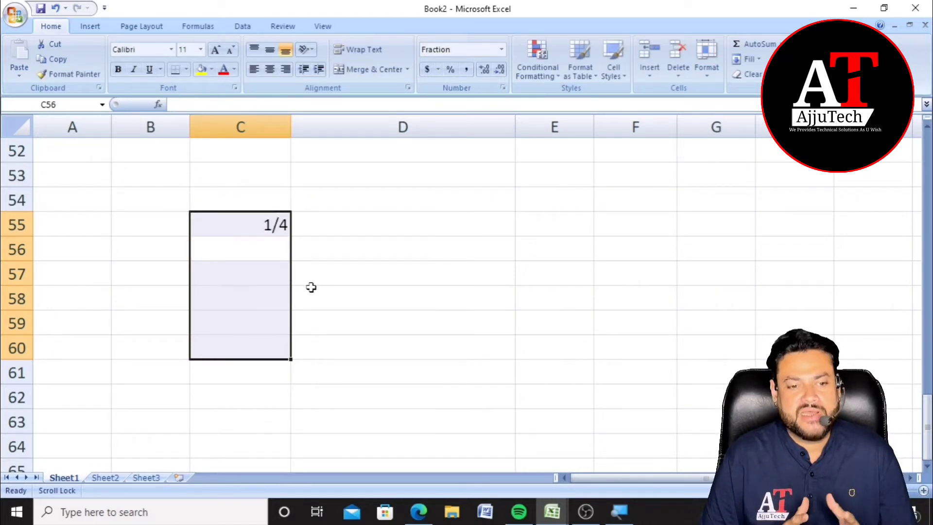
Step: Check the Fraction, Scientific and Text number format categories for cell D55 without applying any
{"action": "left_click", "coordinate": [451, 218]}
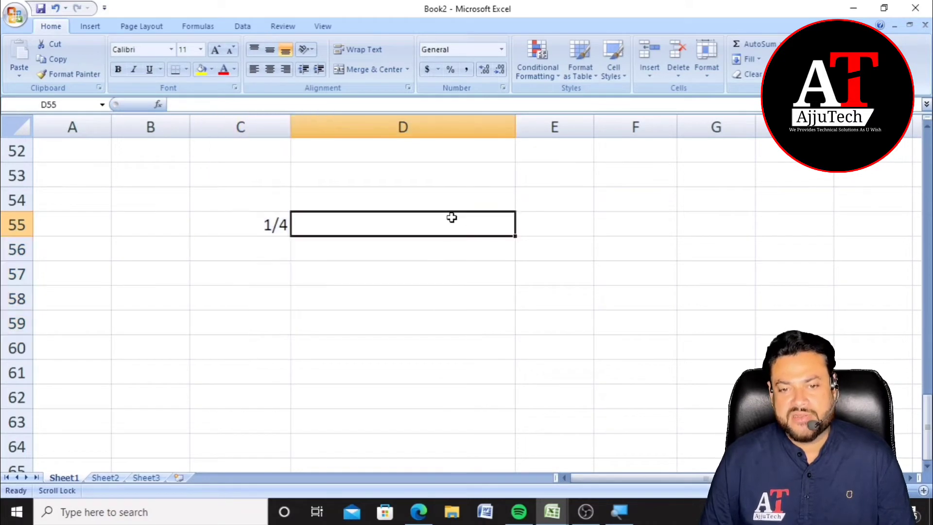
{"action": "left_click", "coordinate": [506, 89]}
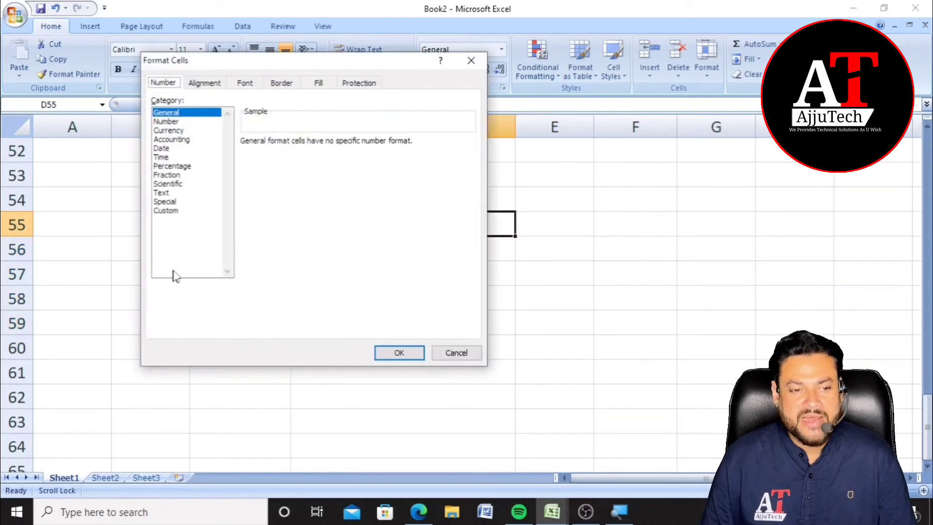
{"action": "left_click", "coordinate": [181, 175]}
{"action": "left_click", "coordinate": [184, 184]}
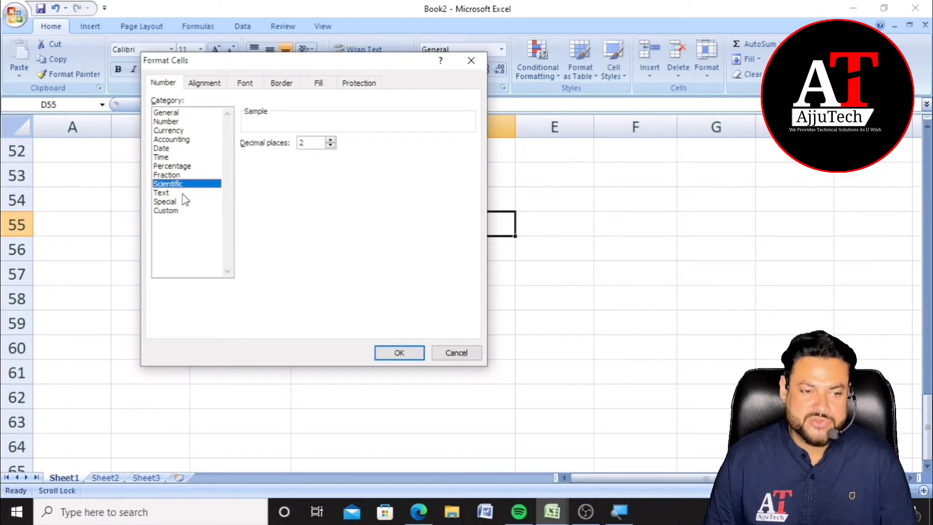
{"action": "left_click", "coordinate": [185, 194]}
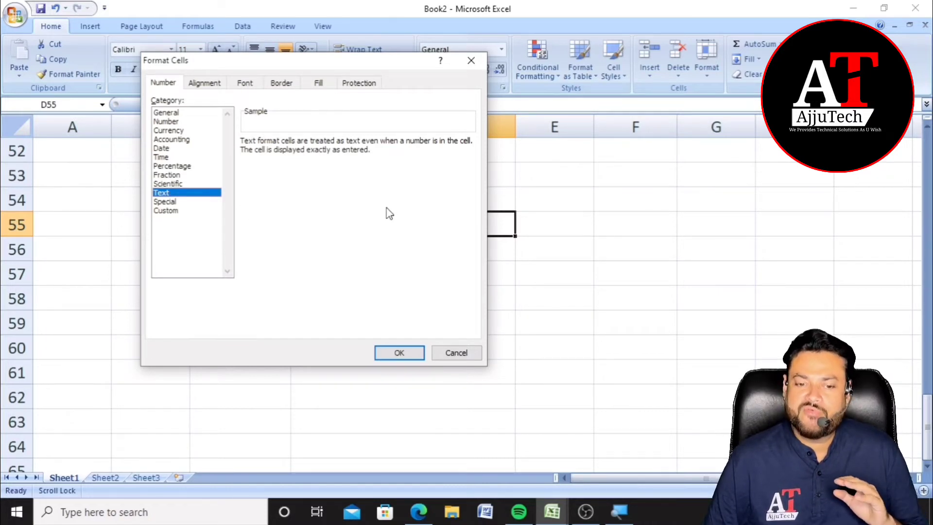
{"action": "left_click", "coordinate": [451, 353]}
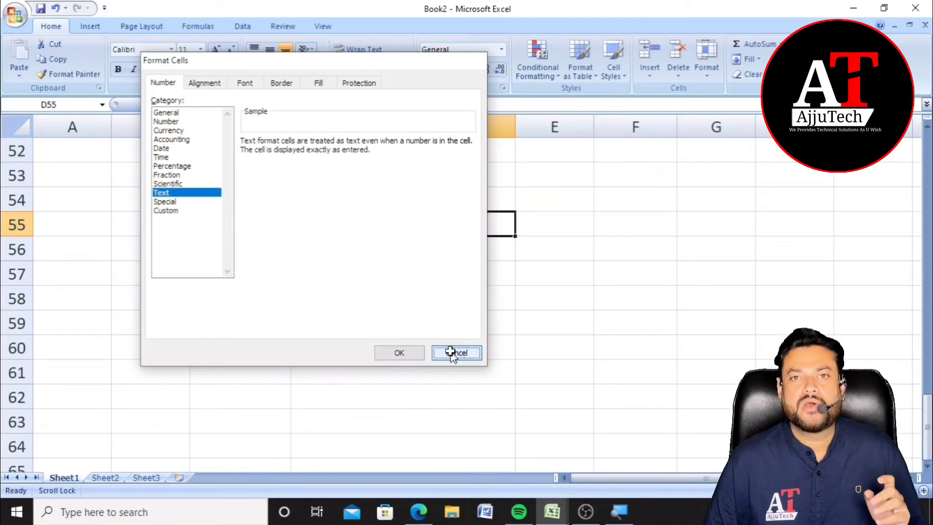
Step: Enter 4464515 in cell F53 and widen column F to about 17.71
{"action": "left_click", "coordinate": [616, 189]}
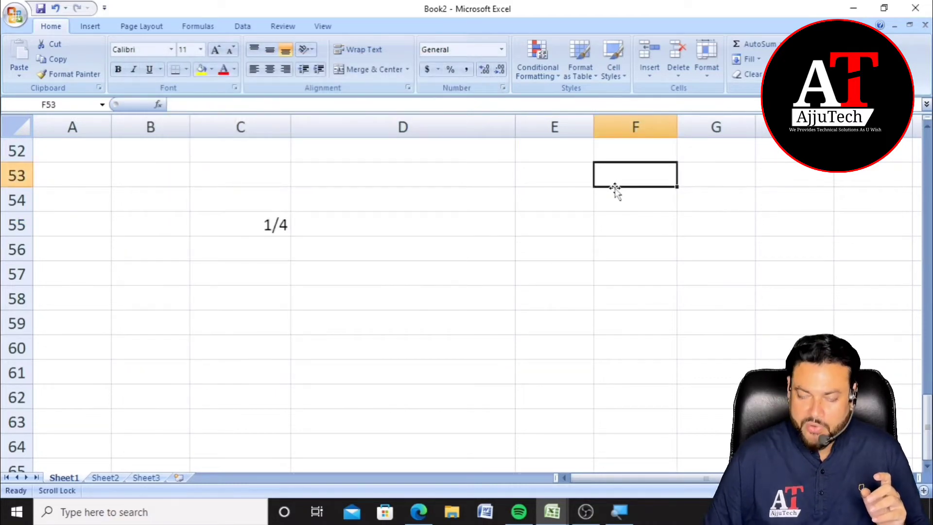
{"action": "type", "text": "4464515"}
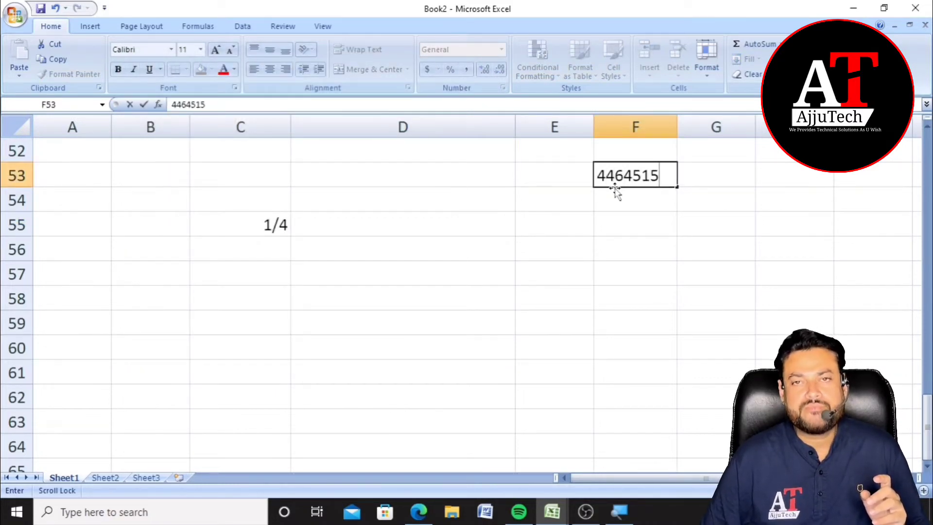
{"action": "key", "text": "Return"}
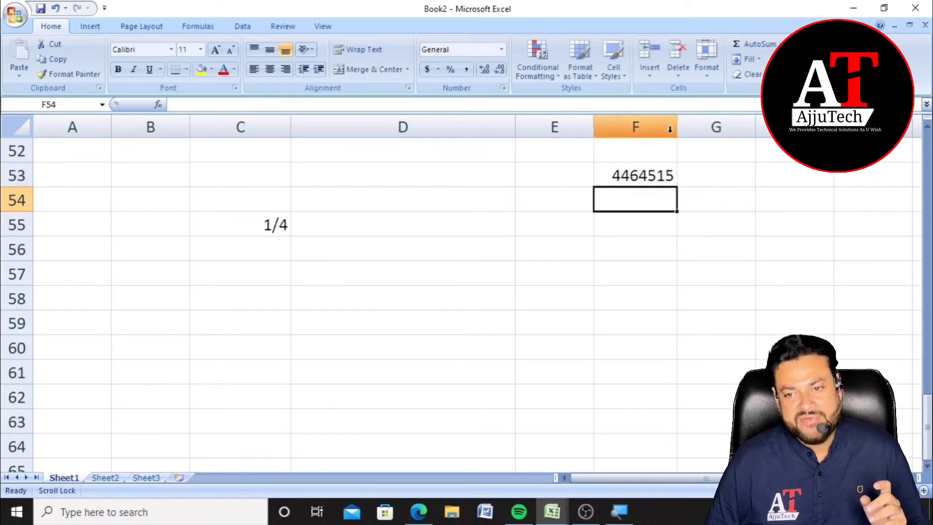
{"action": "left_click_drag", "start_coordinate": [677, 127], "coordinate": [754, 130]}
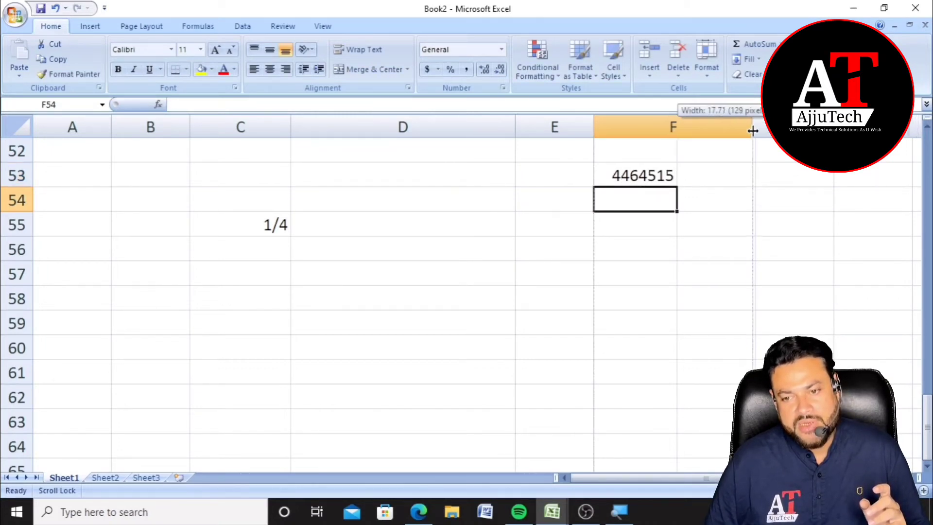
Step: Copy cell F53 and apply the Text number format to the empty cell F57
{"action": "left_click", "coordinate": [694, 177]}
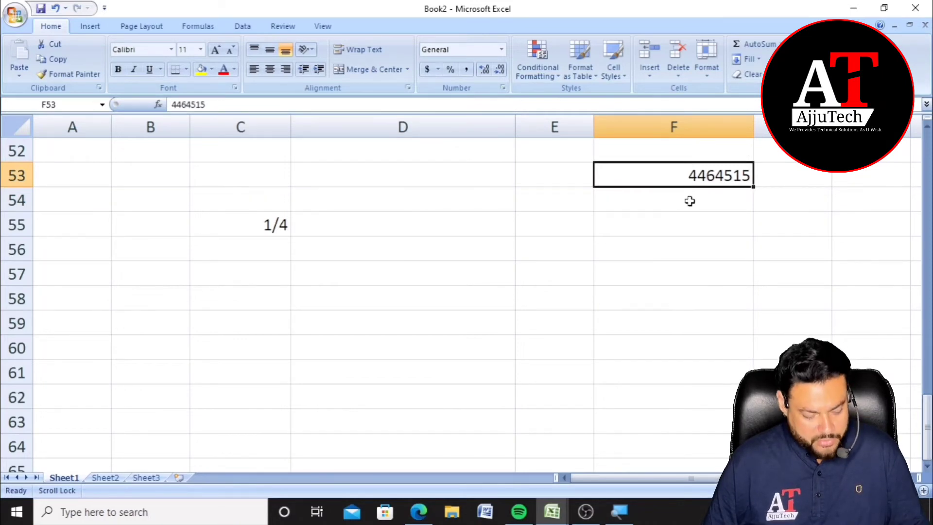
{"action": "key", "text": "ctrl+c"}
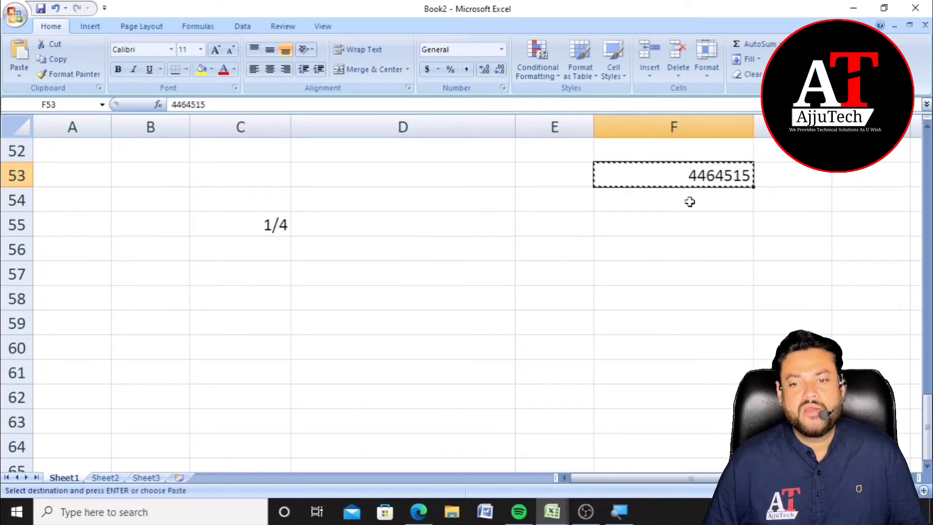
{"action": "left_click", "coordinate": [646, 279]}
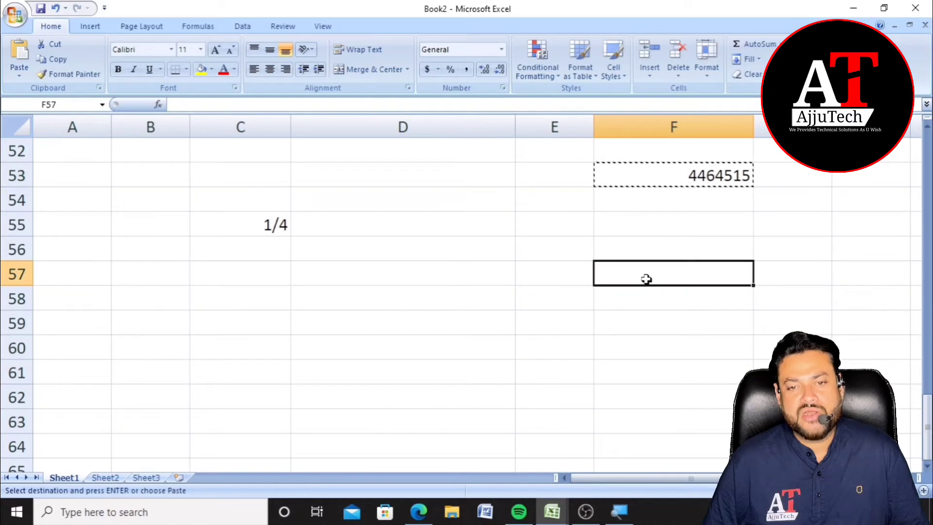
{"action": "left_click", "coordinate": [503, 88]}
{"action": "left_click", "coordinate": [168, 194]}
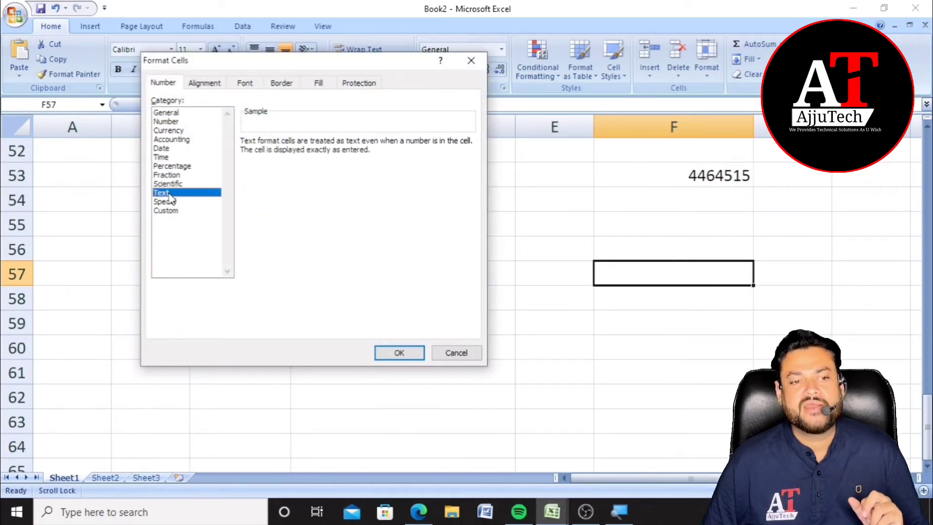
{"action": "left_click", "coordinate": [393, 352]}
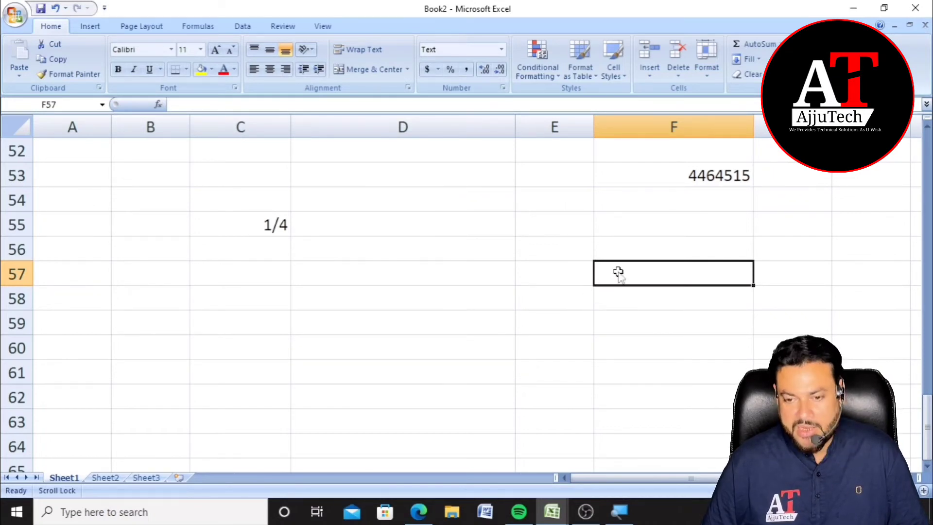
Step: Copy the number in cell F53 into cells F57, F56 and F58
{"action": "left_click", "coordinate": [711, 176]}
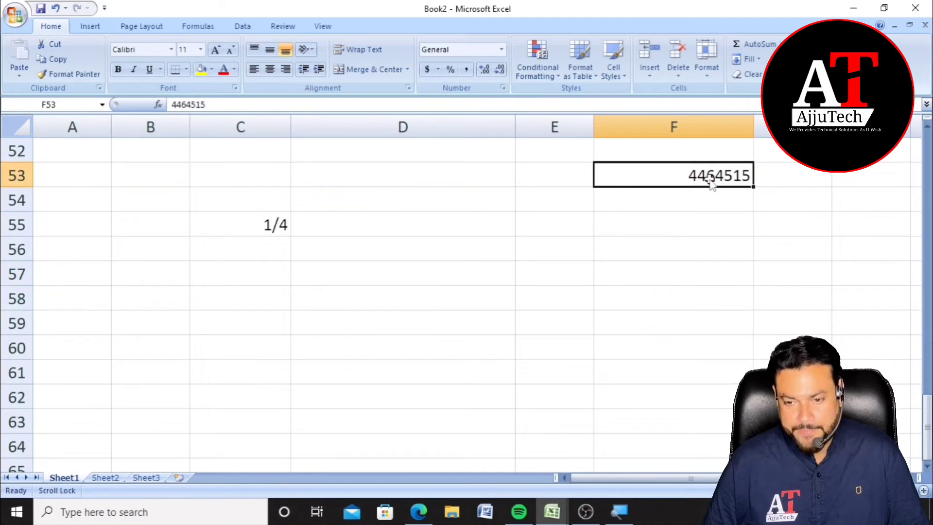
{"action": "key", "text": "ctrl+c"}
{"action": "left_click", "coordinate": [682, 274]}
{"action": "key", "text": "ctrl+v"}
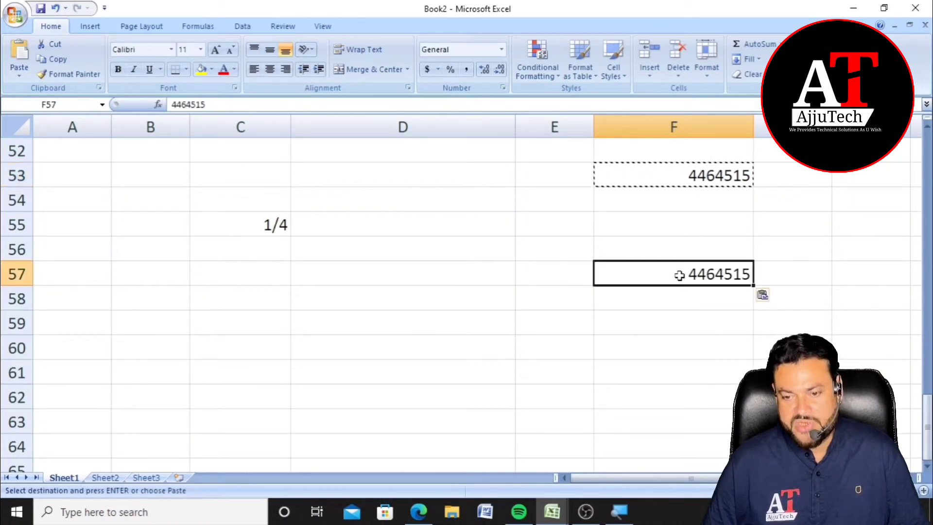
{"action": "left_click", "coordinate": [663, 319]}
{"action": "left_click", "coordinate": [659, 248]}
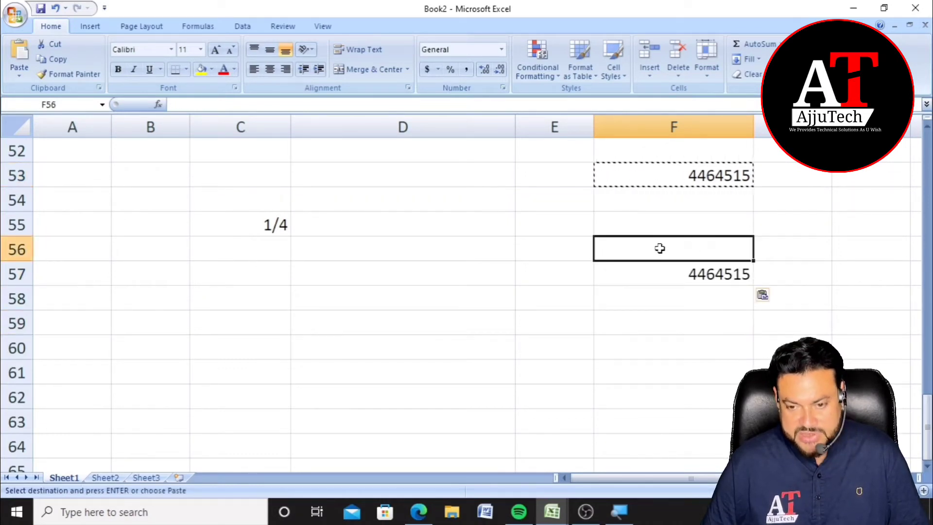
{"action": "key", "text": "ctrl+v"}
{"action": "left_click", "coordinate": [663, 321]}
{"action": "left_click", "coordinate": [663, 301]}
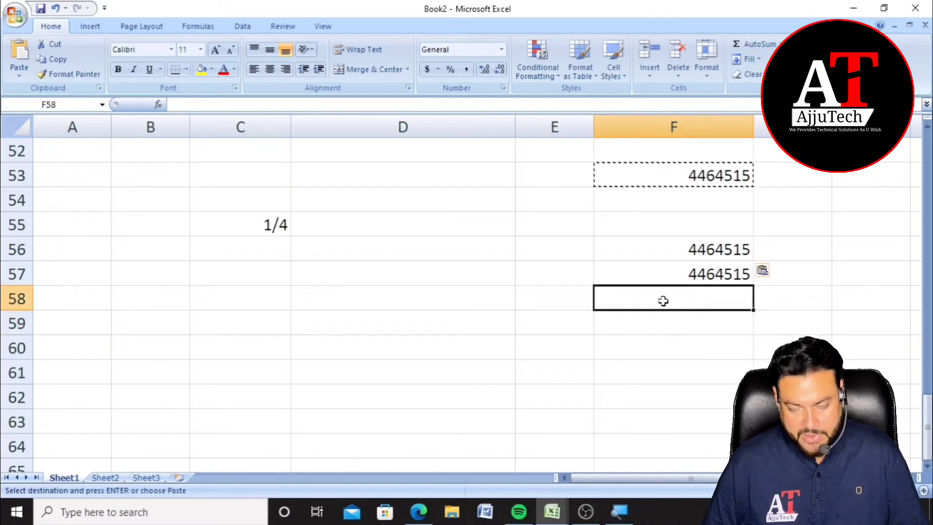
{"action": "key", "text": "ctrl+v"}
{"action": "left_click", "coordinate": [663, 329]}
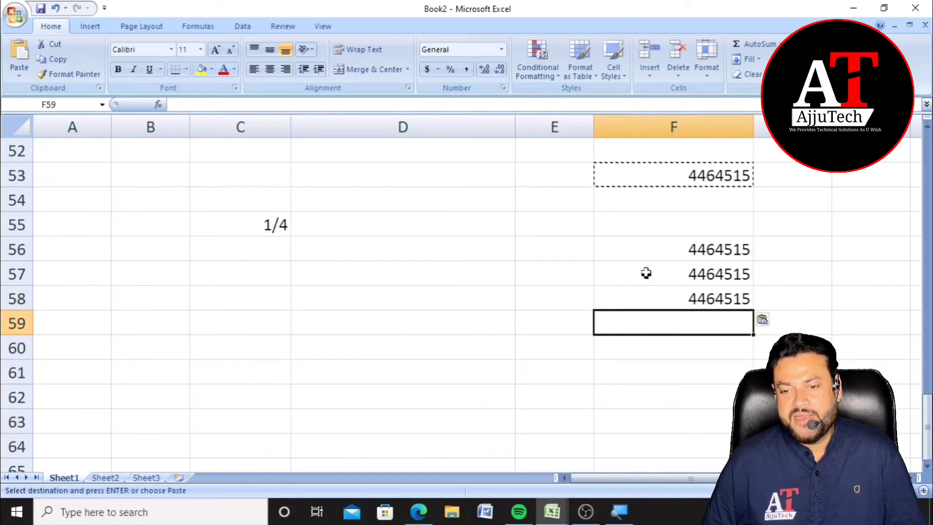
Step: Format the copied numbers in cells F56:F58 as Text
{"action": "left_click_drag", "start_coordinate": [644, 249], "coordinate": [642, 302]}
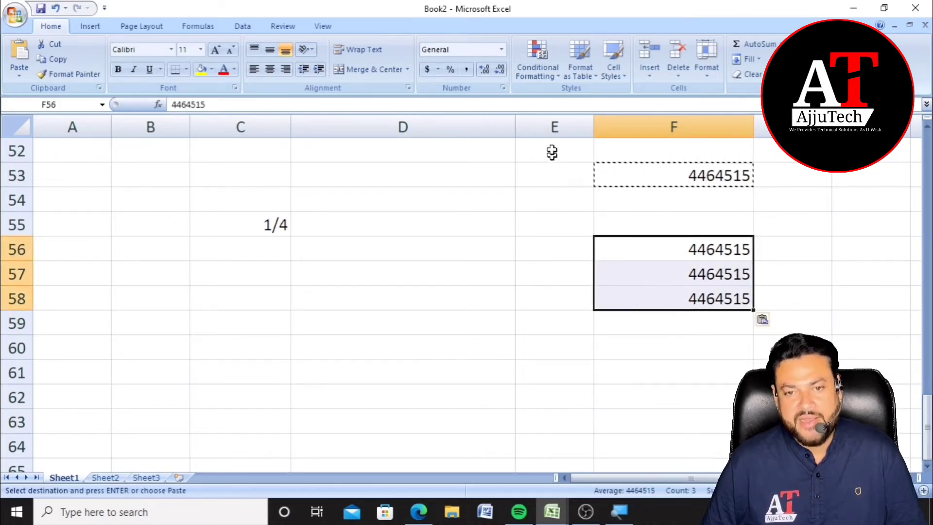
{"action": "left_click", "coordinate": [503, 87]}
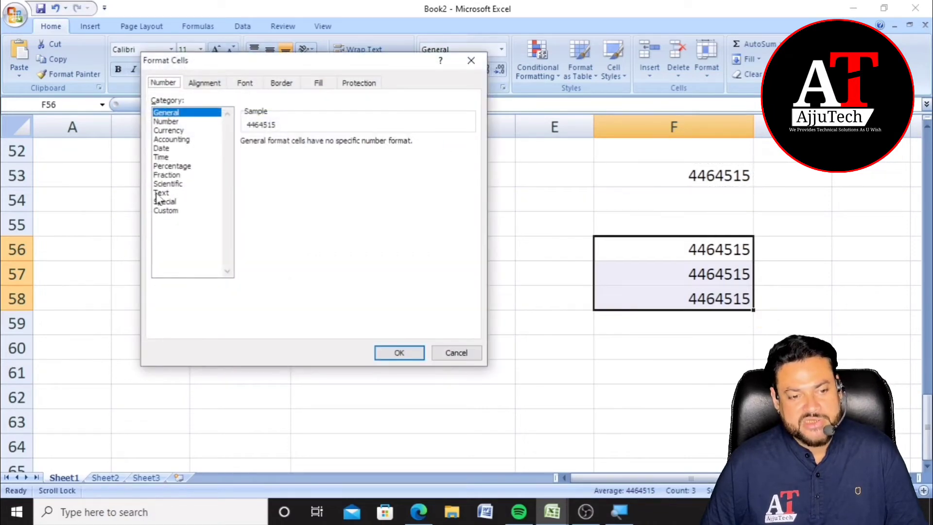
{"action": "left_click", "coordinate": [159, 193]}
{"action": "left_click", "coordinate": [399, 354]}
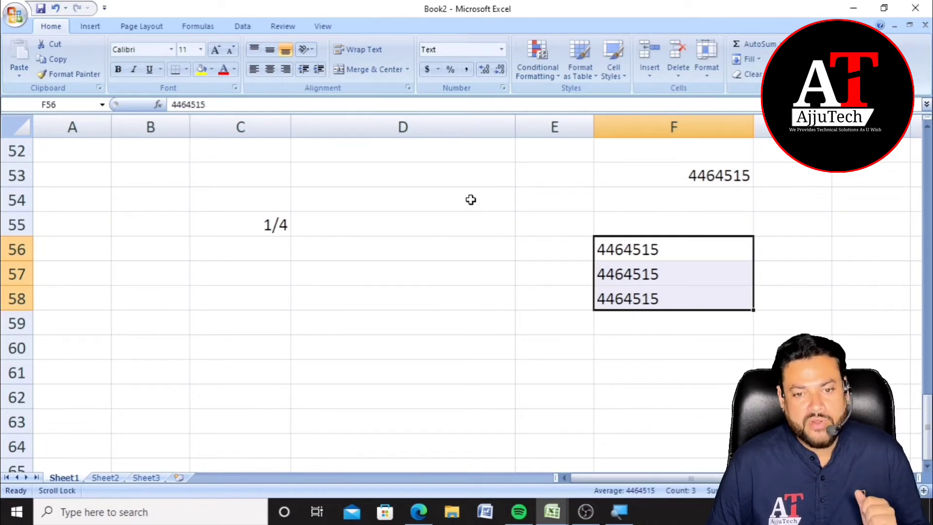
Step: Enter the formula =SUM(5,4) in cell D53 and check it in edit mode
{"action": "left_click", "coordinate": [440, 182]}
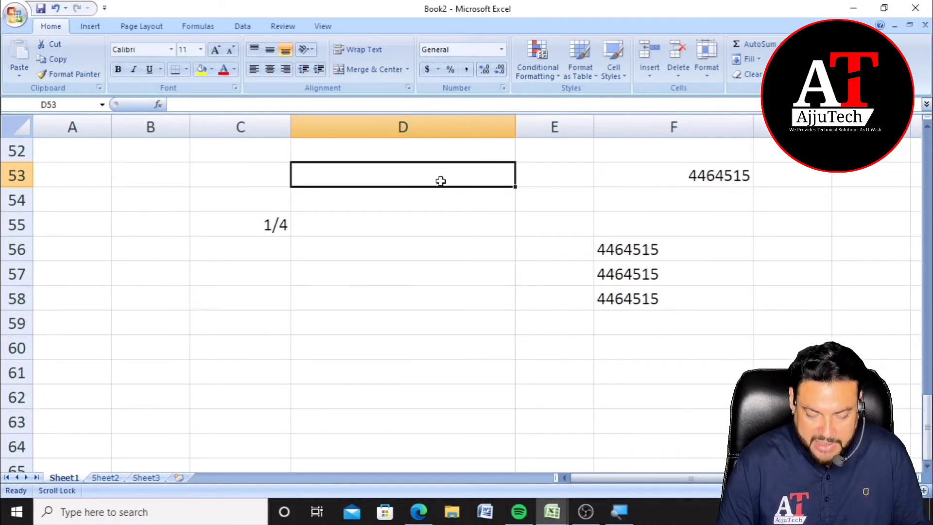
{"action": "type", "text": "=SU"}
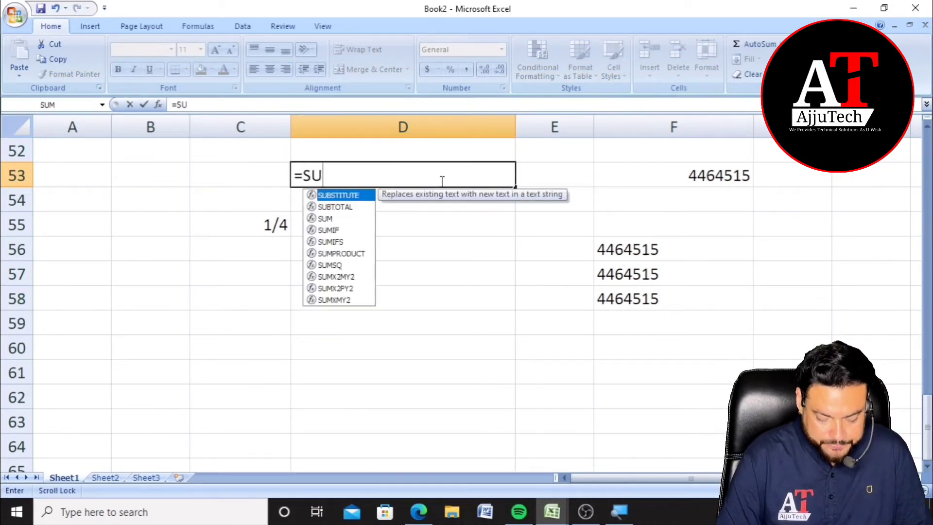
{"action": "type", "text": "M("}
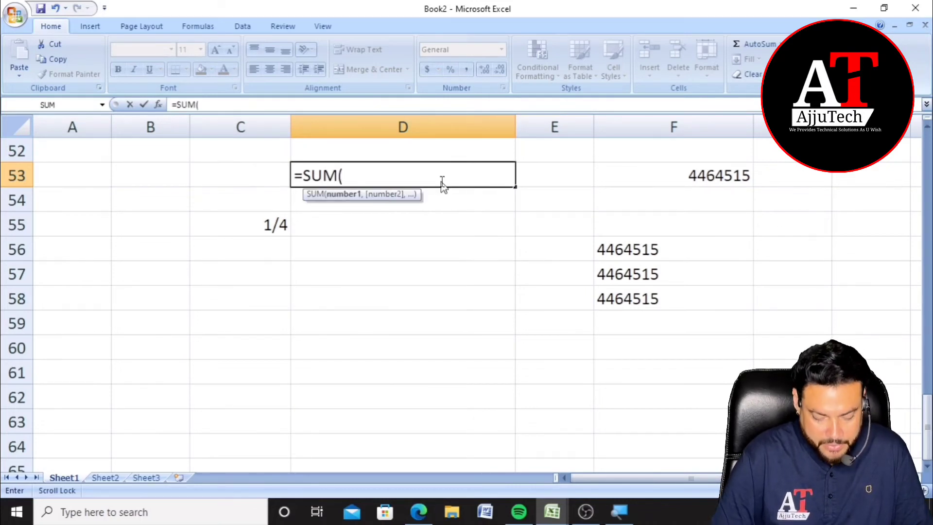
{"action": "type", "text": "5"}
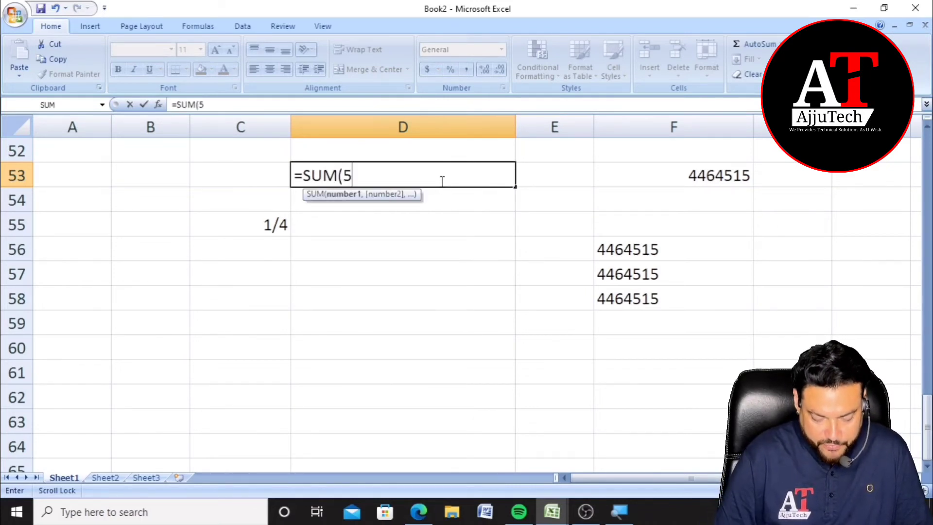
{"action": "type", "text": ",4"}
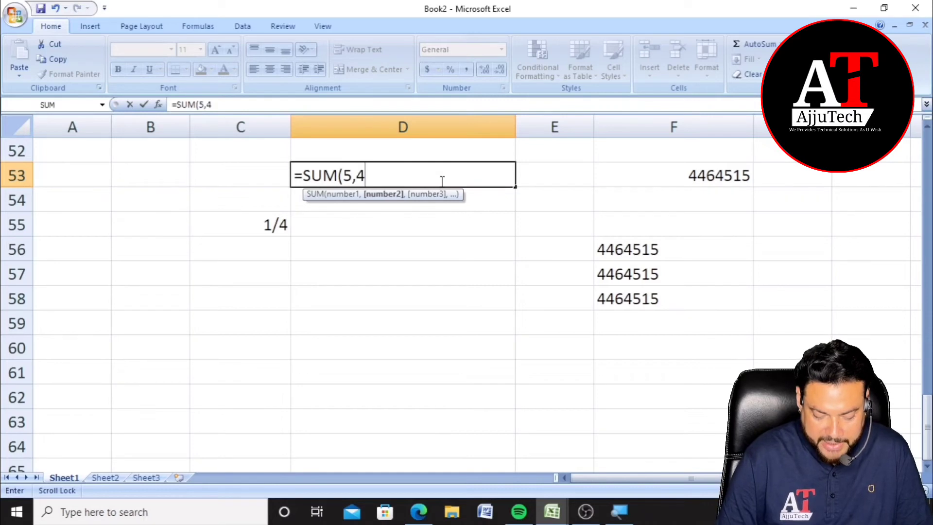
{"action": "type", "text": ")"}
{"action": "key", "text": "BackSpace"}
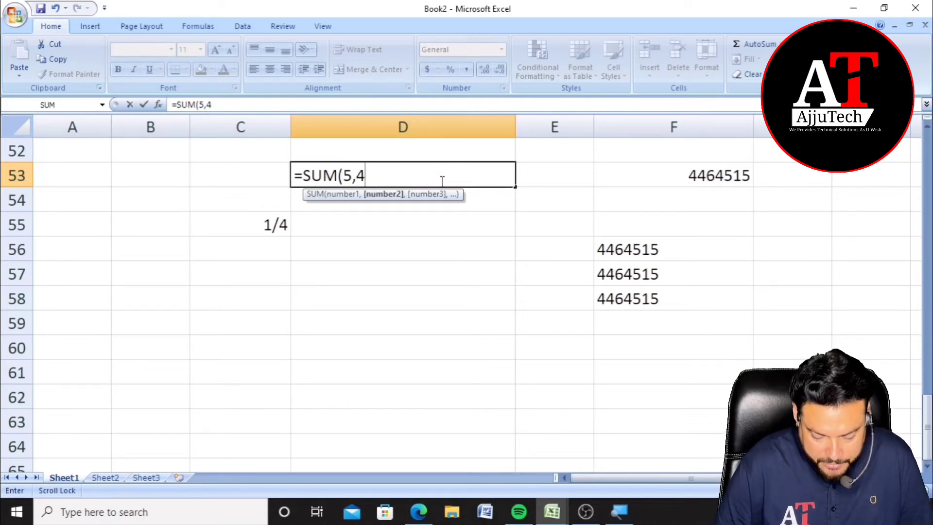
{"action": "type", "text": ")"}
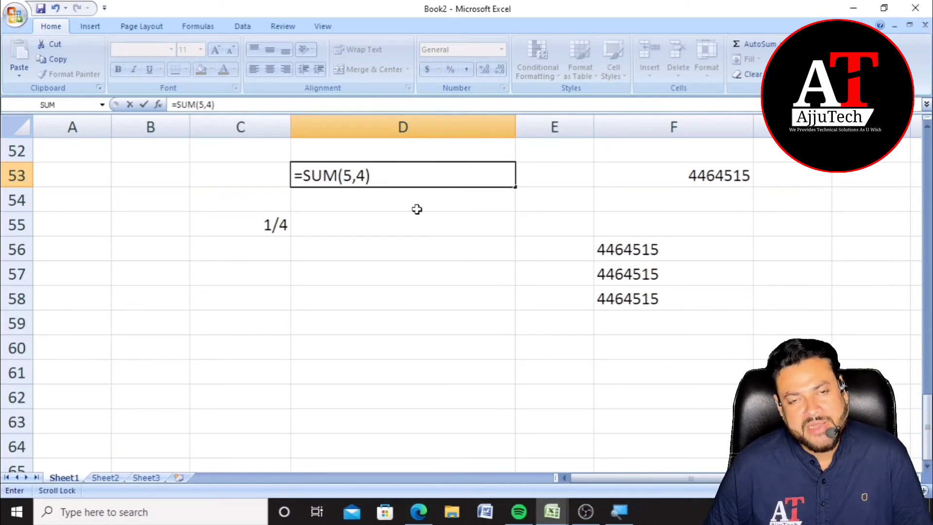
{"action": "left_click", "coordinate": [392, 250]}
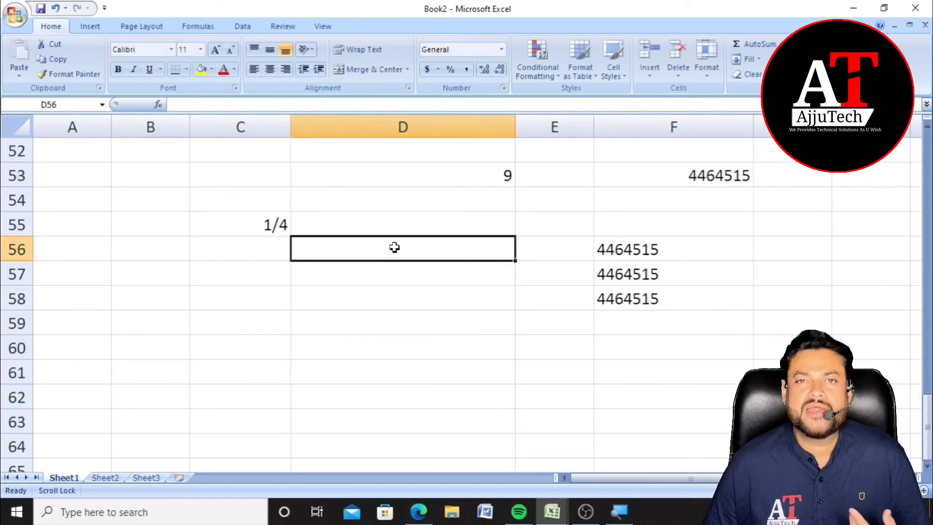
{"action": "double_click", "coordinate": [392, 182]}
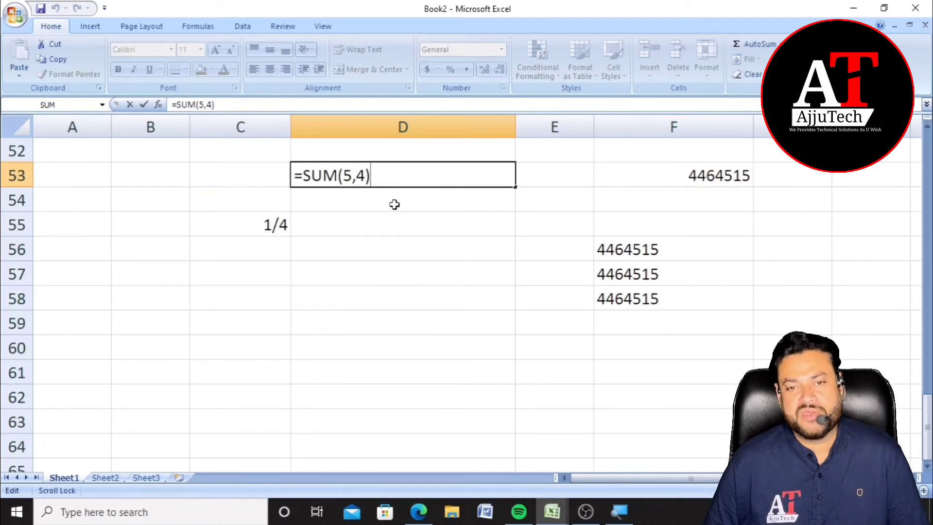
{"action": "left_click", "coordinate": [395, 215]}
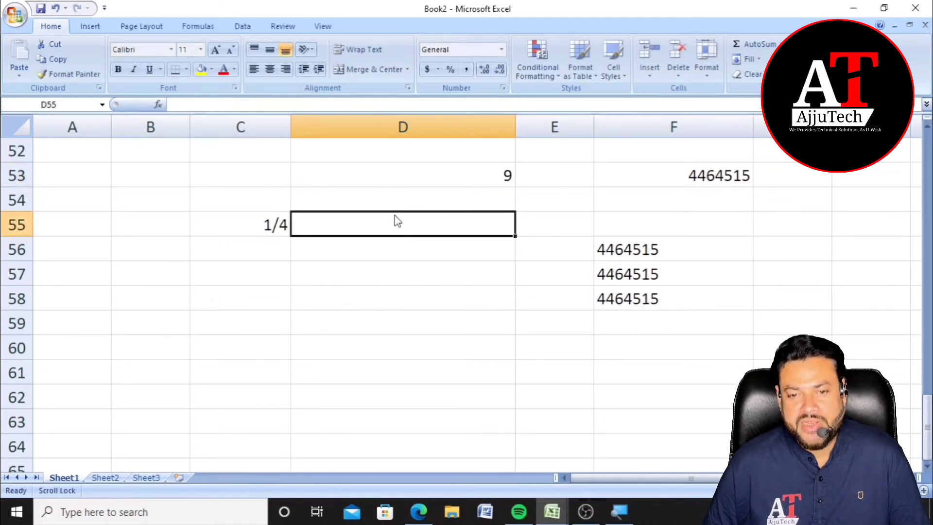
Step: Format the empty cells D56:D58 as Text and add an outside border around them
{"action": "left_click_drag", "start_coordinate": [444, 243], "coordinate": [436, 294]}
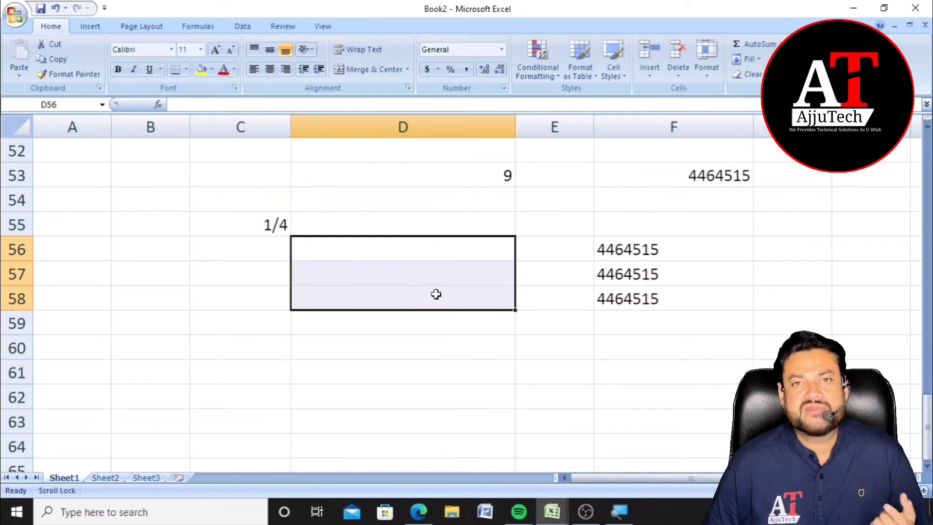
{"action": "left_click", "coordinate": [503, 88]}
{"action": "left_click", "coordinate": [182, 194]}
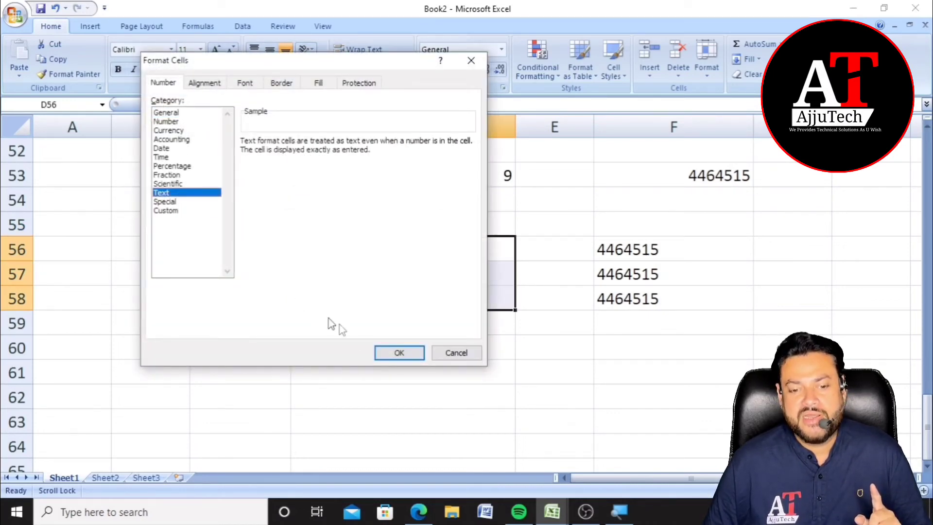
{"action": "left_click", "coordinate": [397, 353]}
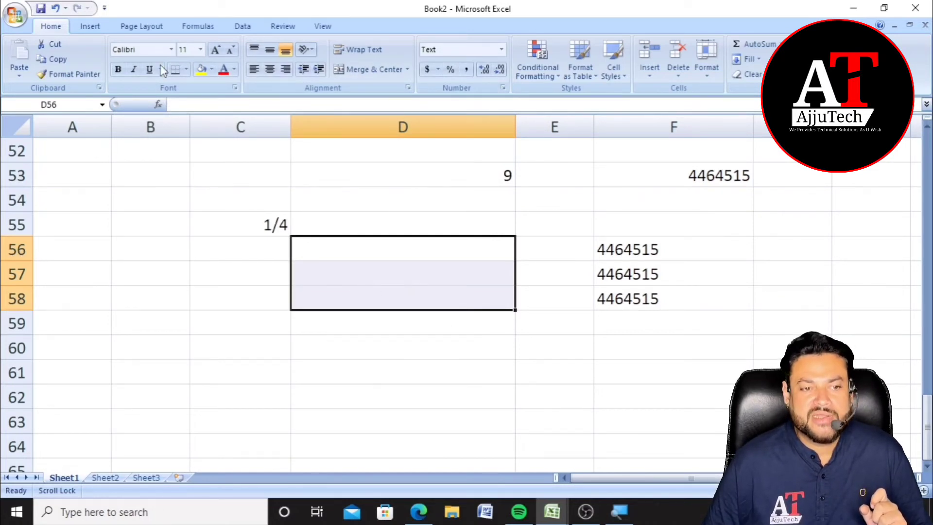
{"action": "left_click", "coordinate": [186, 69]}
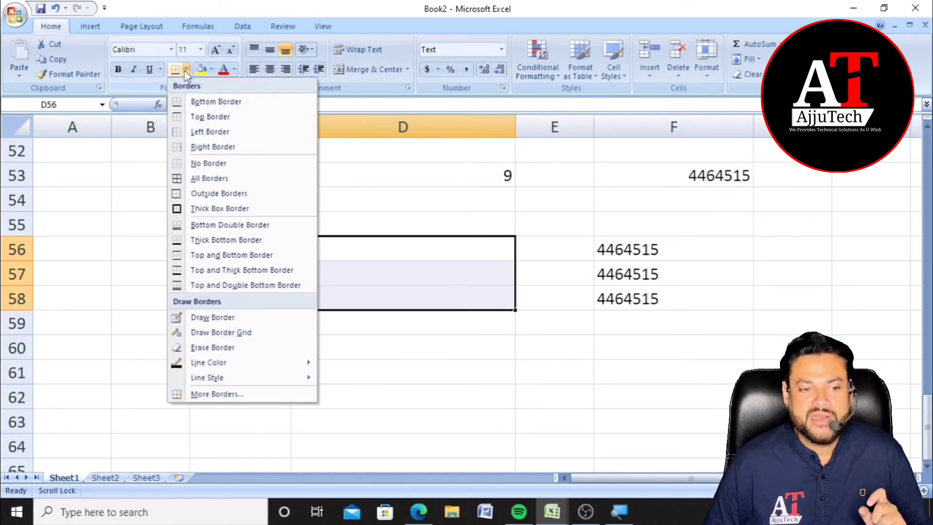
{"action": "left_click", "coordinate": [194, 194]}
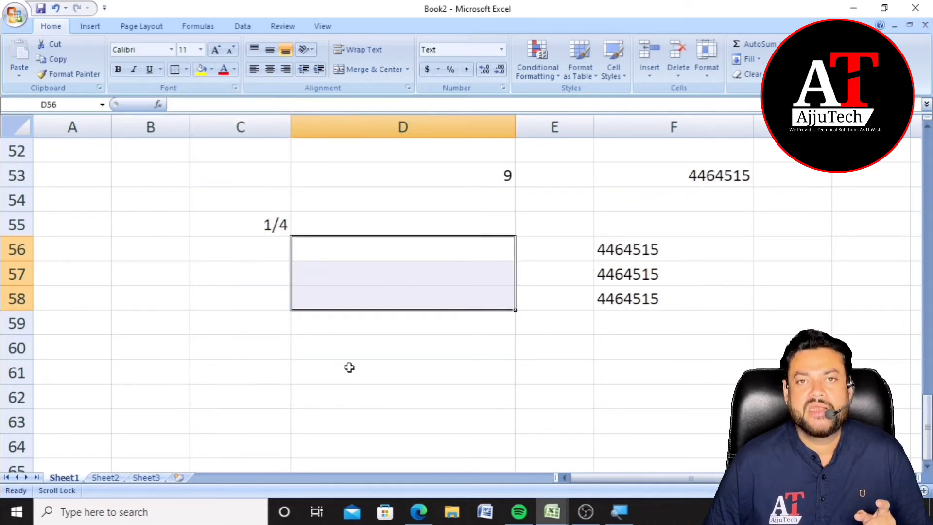
{"action": "left_click", "coordinate": [350, 389]}
Step: Enter the formula =SUM(5,4) in the Text-formatted cell D56
{"action": "left_click", "coordinate": [327, 257]}
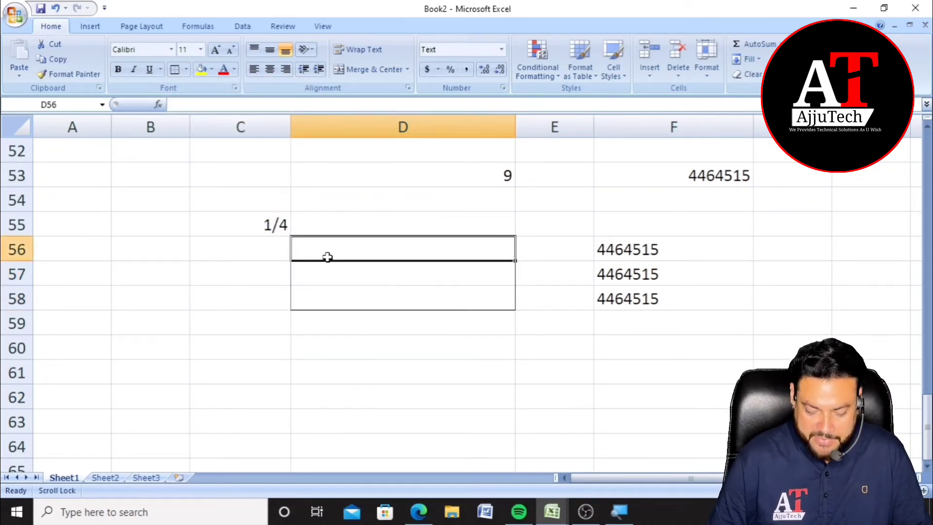
{"action": "type", "text": "=S"}
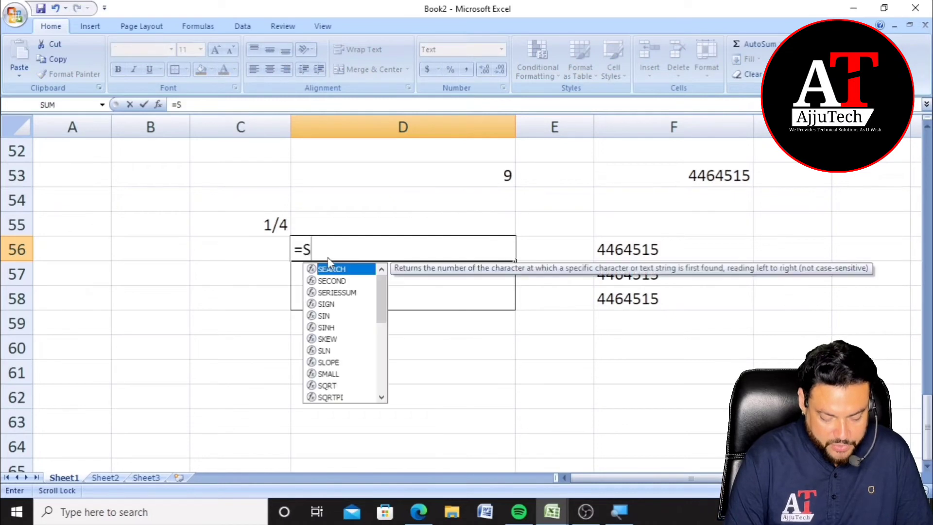
{"action": "type", "text": "UM("}
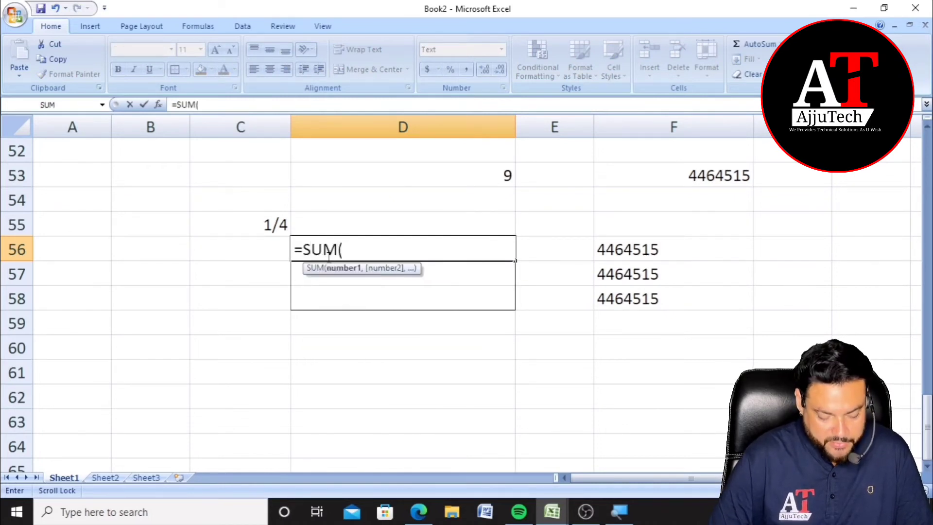
{"action": "type", "text": "5,"}
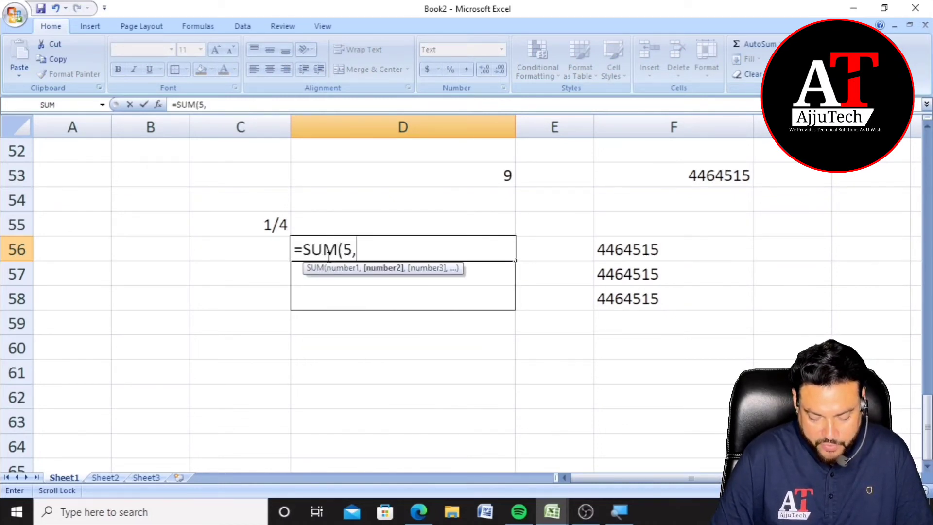
{"action": "type", "text": "4)"}
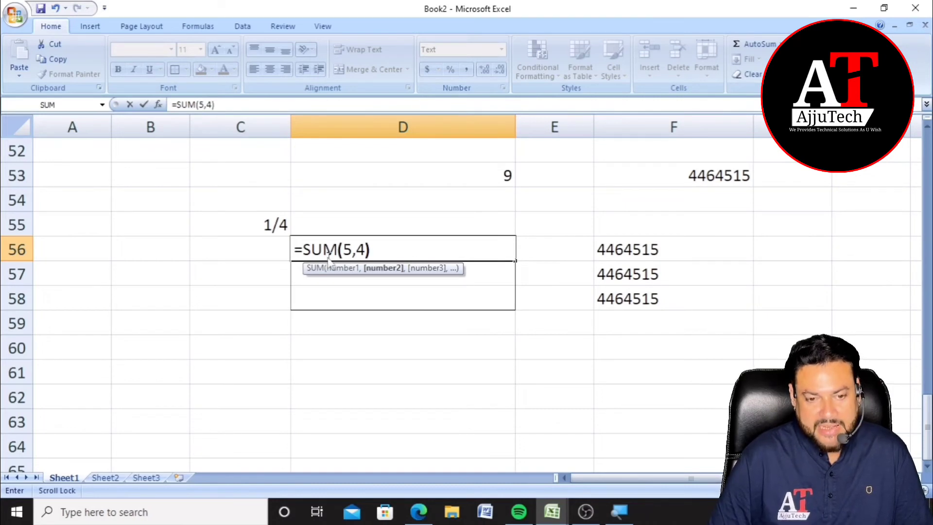
{"action": "key", "text": "Return"}
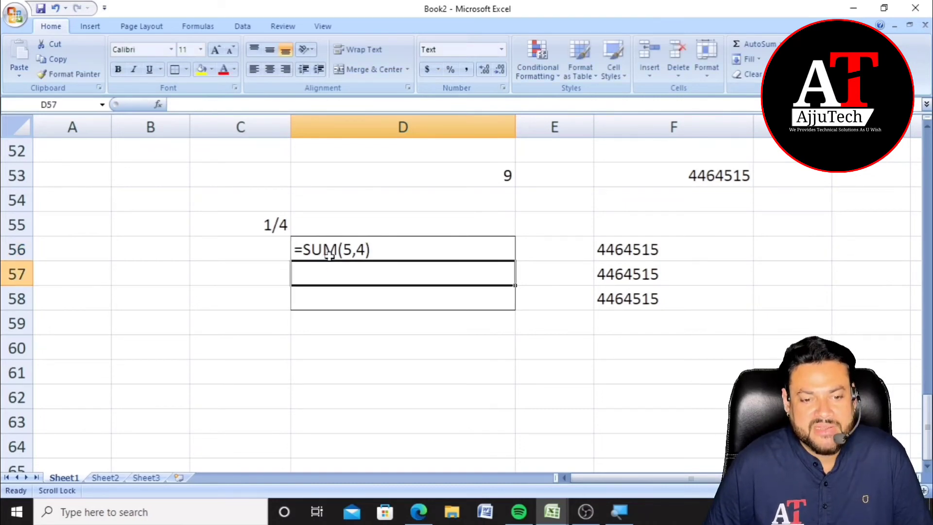
Step: Compare how the same SUM formula displays in the General cell D53 and the Text cell D56
{"action": "left_click", "coordinate": [329, 181]}
{"action": "left_click", "coordinate": [258, 332]}
{"action": "left_click", "coordinate": [388, 378]}
{"action": "left_click", "coordinate": [481, 325]}
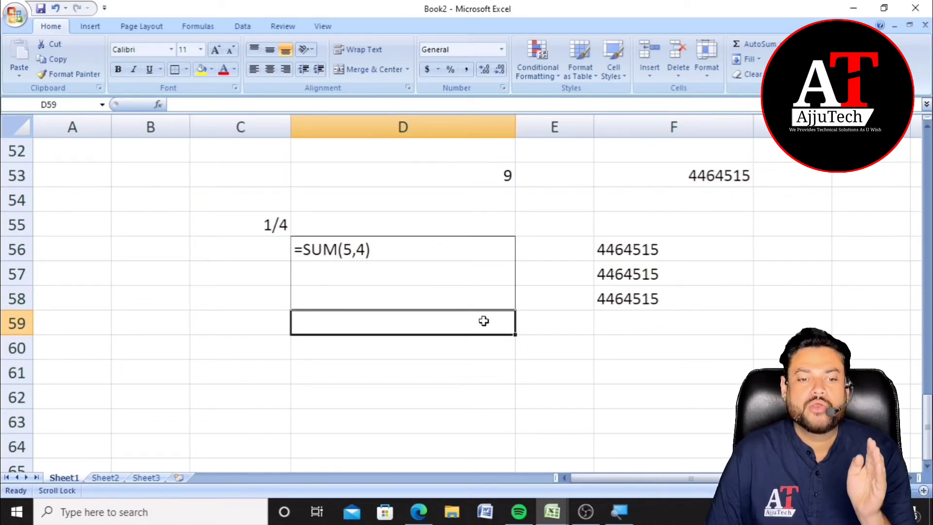
{"action": "double_click", "coordinate": [446, 183]}
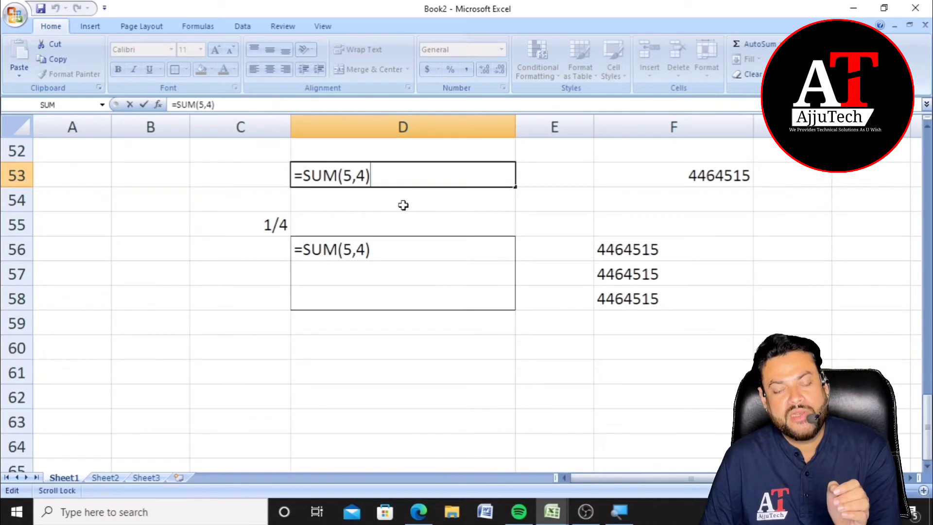
{"action": "left_click", "coordinate": [377, 252]}
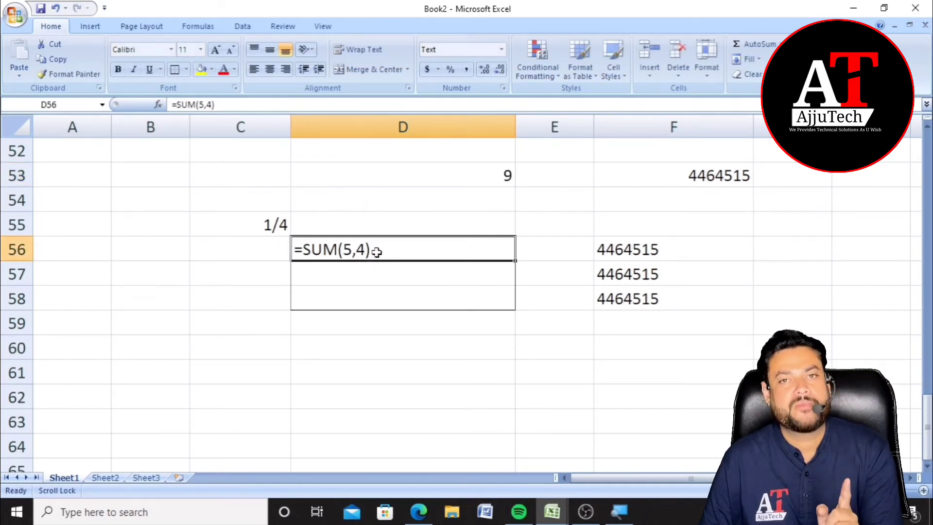
{"action": "left_click", "coordinate": [374, 174]}
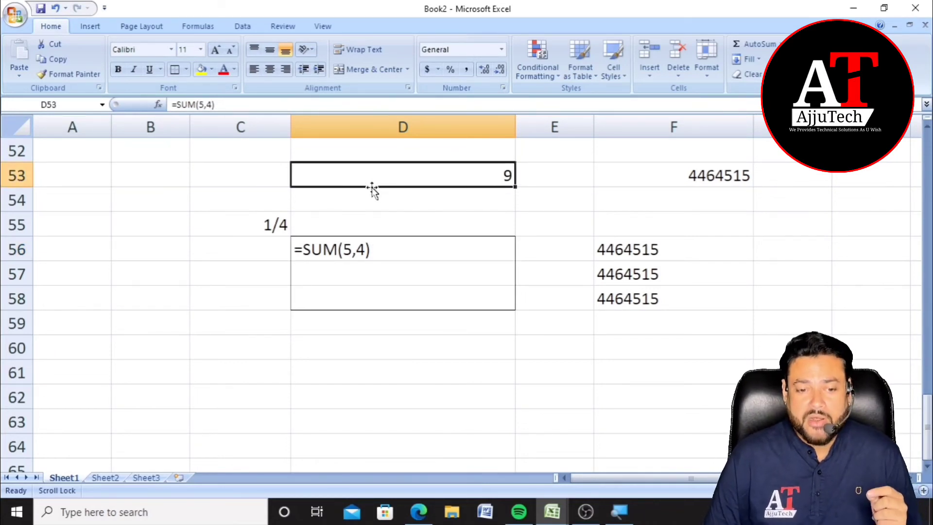
Step: Review the Special and Custom number format categories for cell D56 without applying either
{"action": "left_click", "coordinate": [361, 249]}
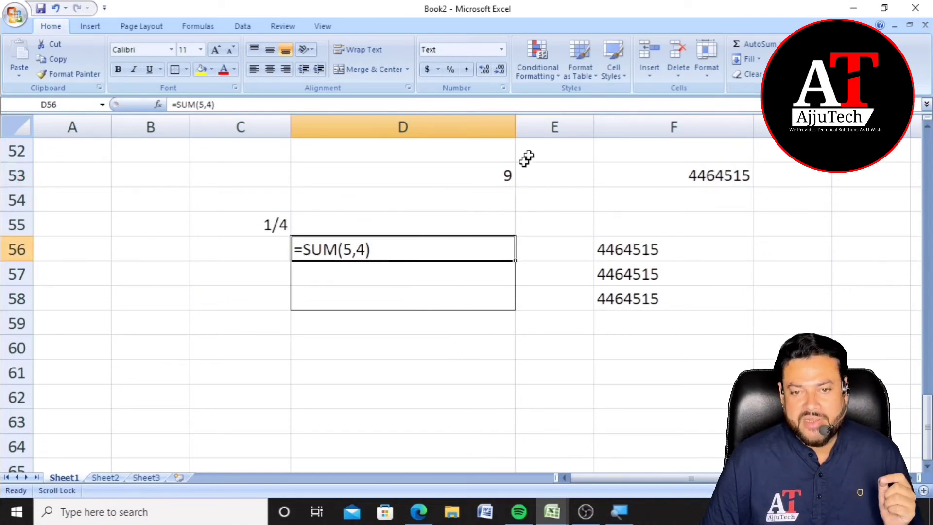
{"action": "left_click", "coordinate": [504, 99]}
{"action": "left_click", "coordinate": [178, 204]}
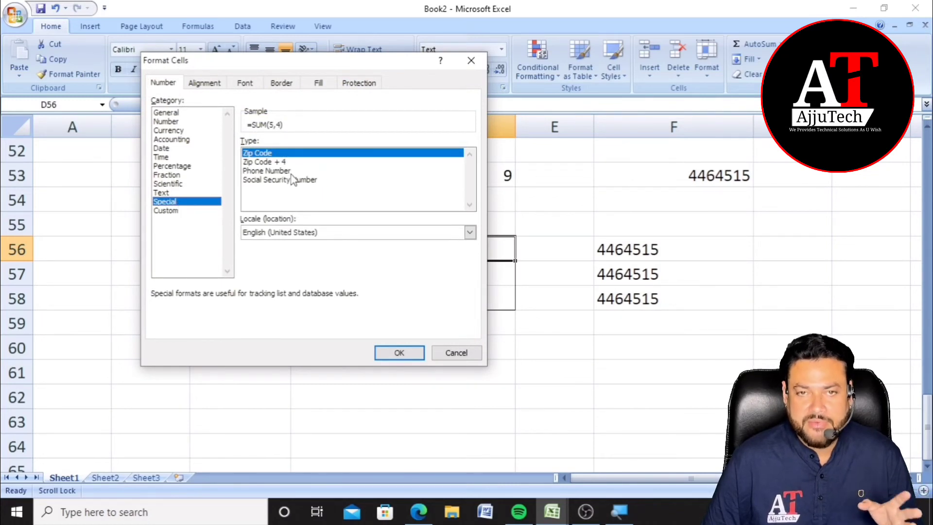
{"action": "left_click", "coordinate": [209, 212]}
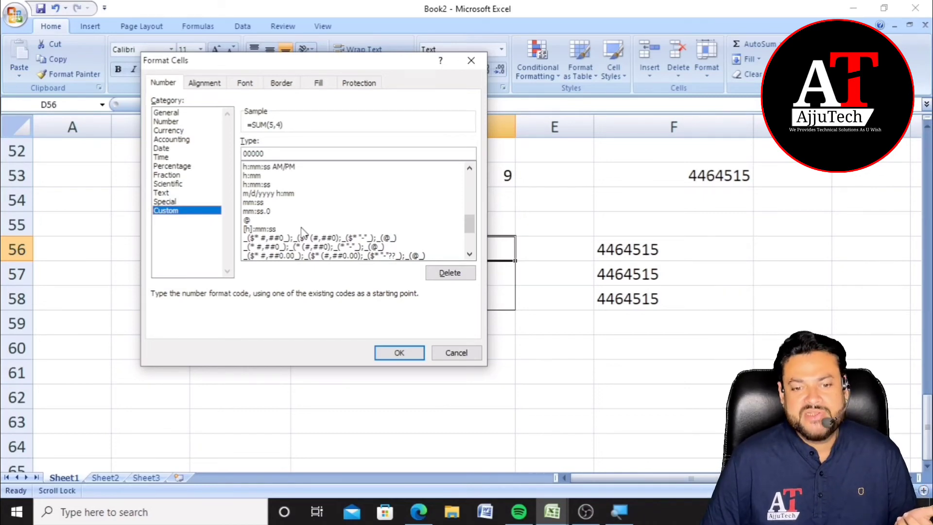
{"action": "left_click", "coordinate": [449, 353]}
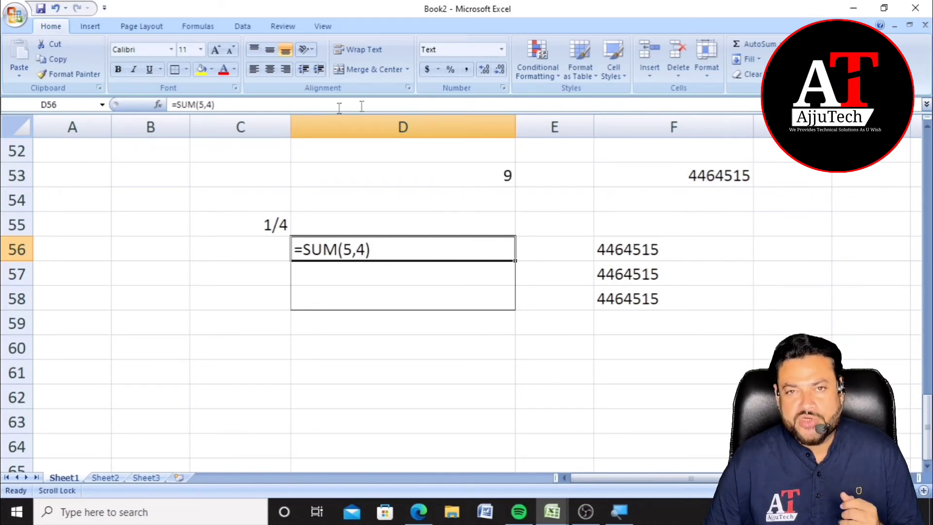
Step: Change the number format of cell D56 to General
{"action": "left_click", "coordinate": [453, 53]}
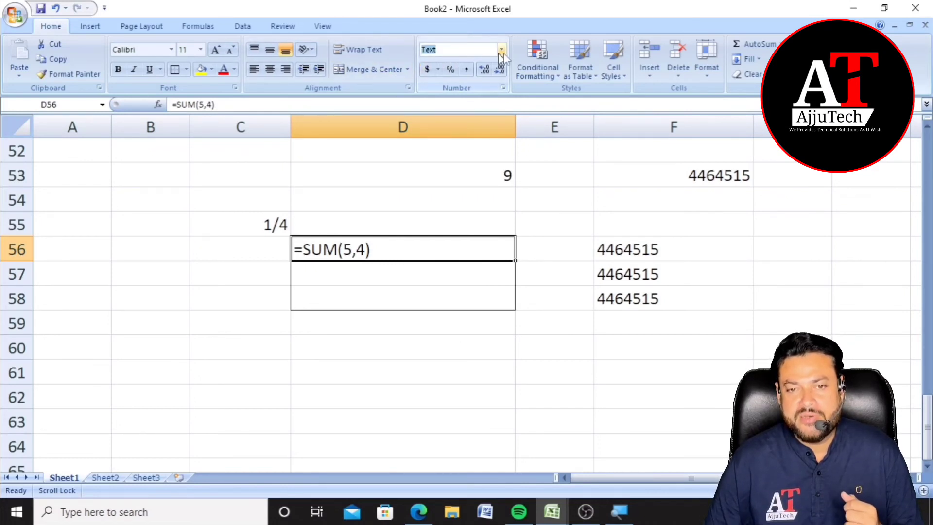
{"action": "left_click", "coordinate": [502, 50]}
{"action": "left_click", "coordinate": [468, 68]}
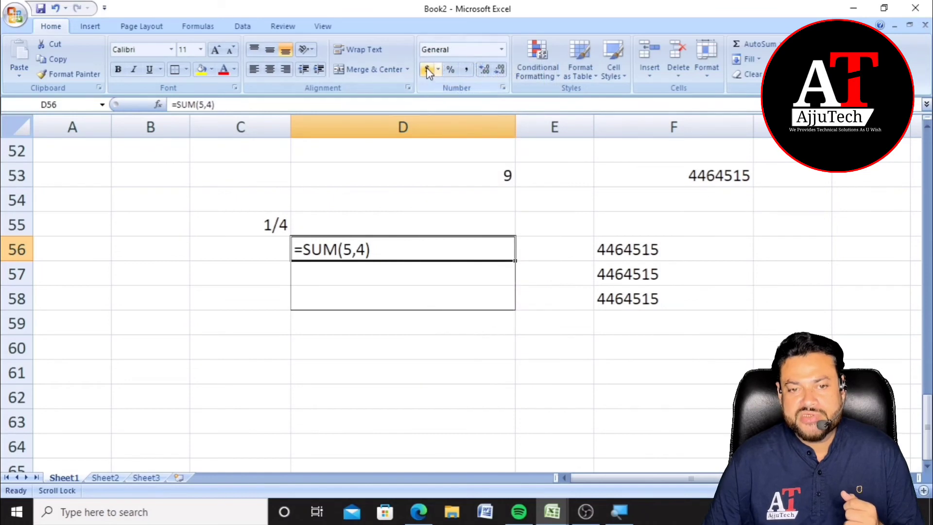
Step: Enter the number 4535 in cell D52
{"action": "left_click", "coordinate": [343, 155]}
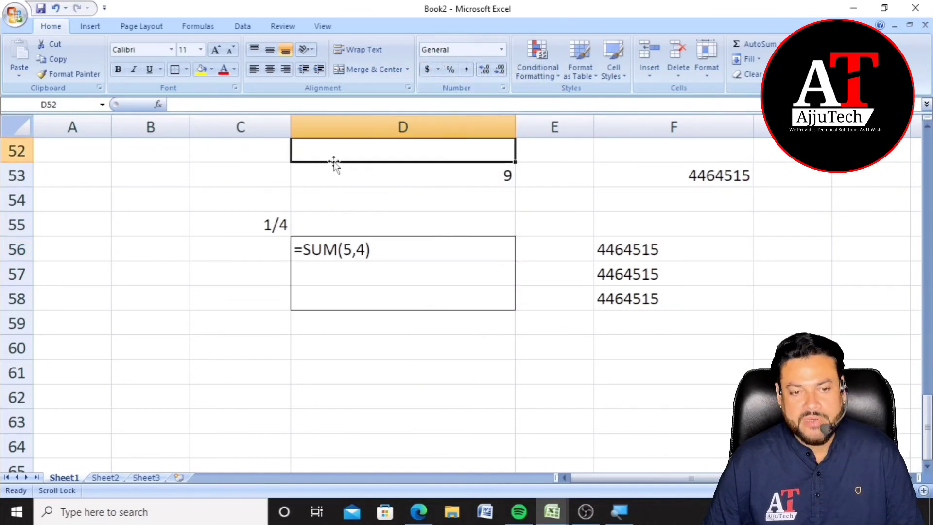
{"action": "type", "text": "4535"}
{"action": "key", "text": "Return"}
Step: Try the dollar Accounting and Percent styles on cell D52, finishing with the Comma style
{"action": "left_click", "coordinate": [362, 154]}
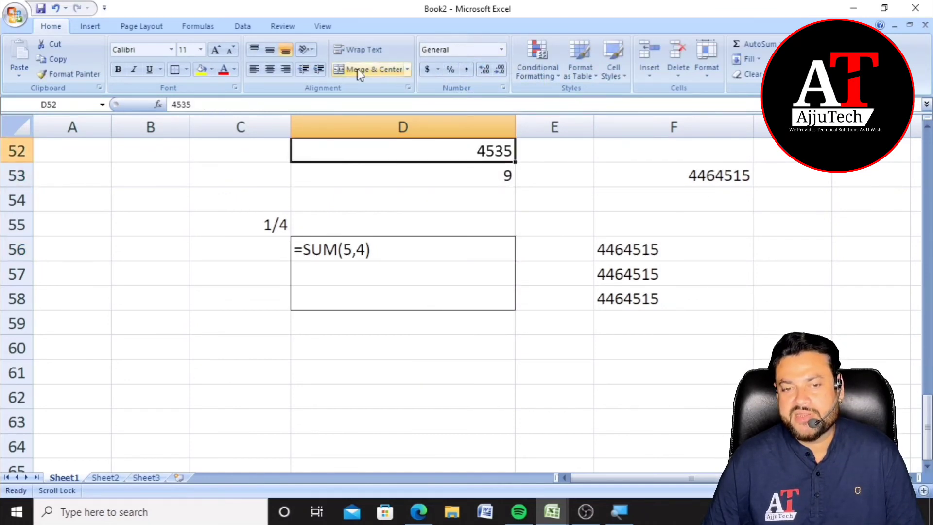
{"action": "left_click", "coordinate": [427, 69]}
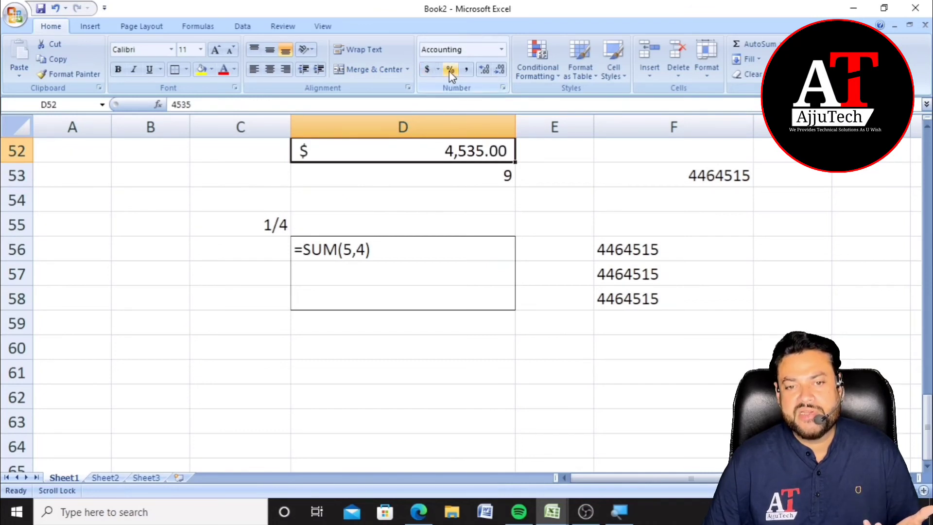
{"action": "left_click", "coordinate": [450, 70]}
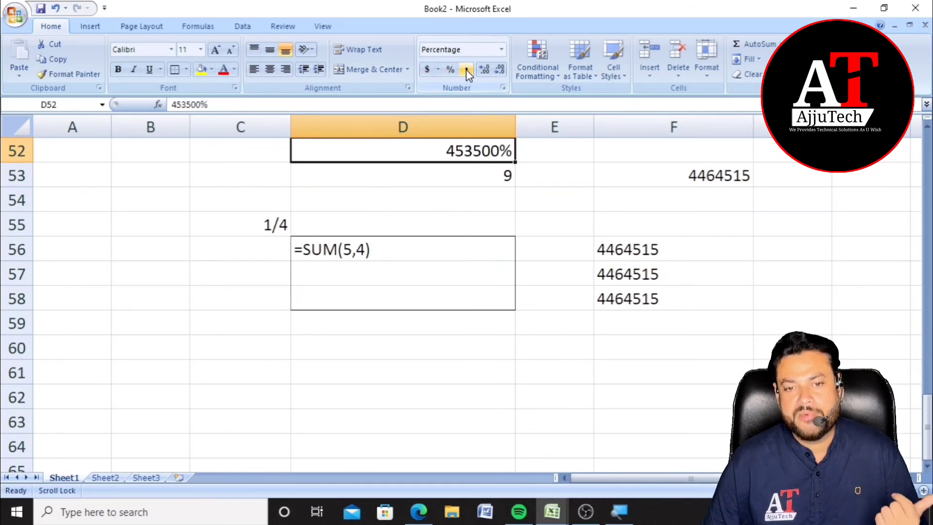
{"action": "left_click", "coordinate": [465, 69]}
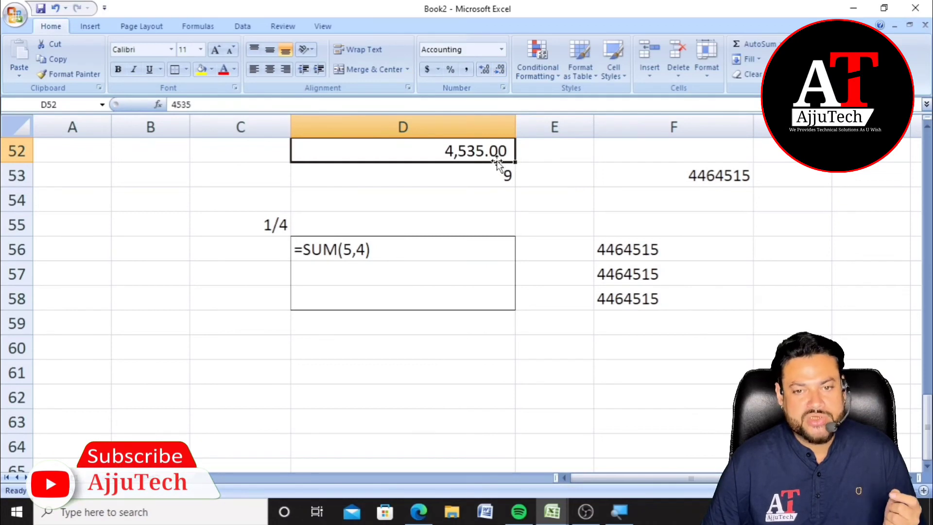
Step: Reduce the number in cell D52 to one decimal place and increase it to eight decimal places
{"action": "left_click", "coordinate": [501, 69]}
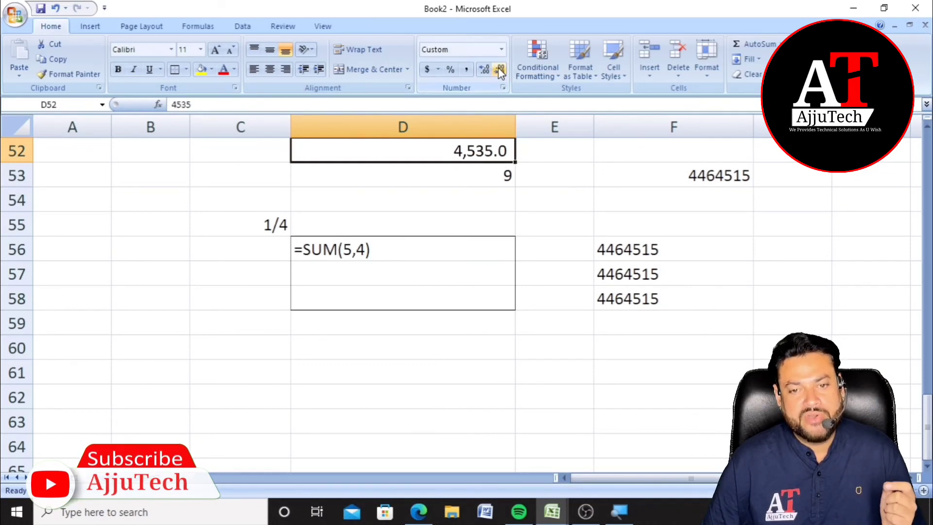
{"action": "left_click", "coordinate": [484, 71]}
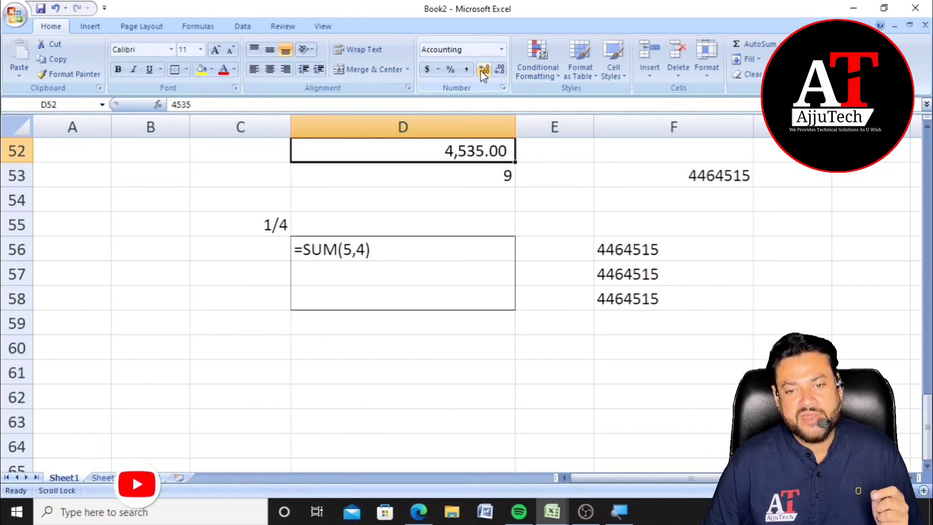
{"action": "left_click", "coordinate": [484, 71]}
{"action": "left_click", "coordinate": [483, 71]}
{"action": "left_click", "coordinate": [484, 71]}
{"action": "left_click", "coordinate": [484, 71]}
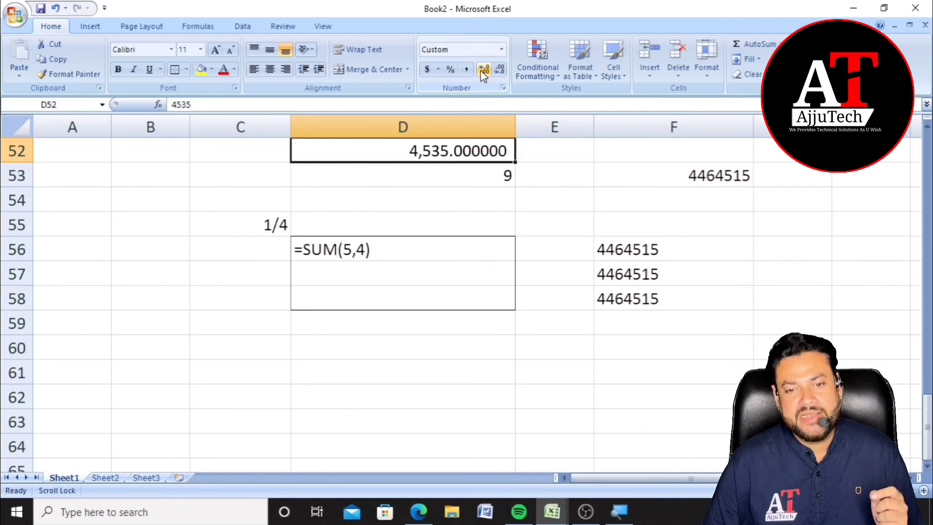
{"action": "left_click", "coordinate": [483, 71]}
{"action": "left_click", "coordinate": [484, 71]}
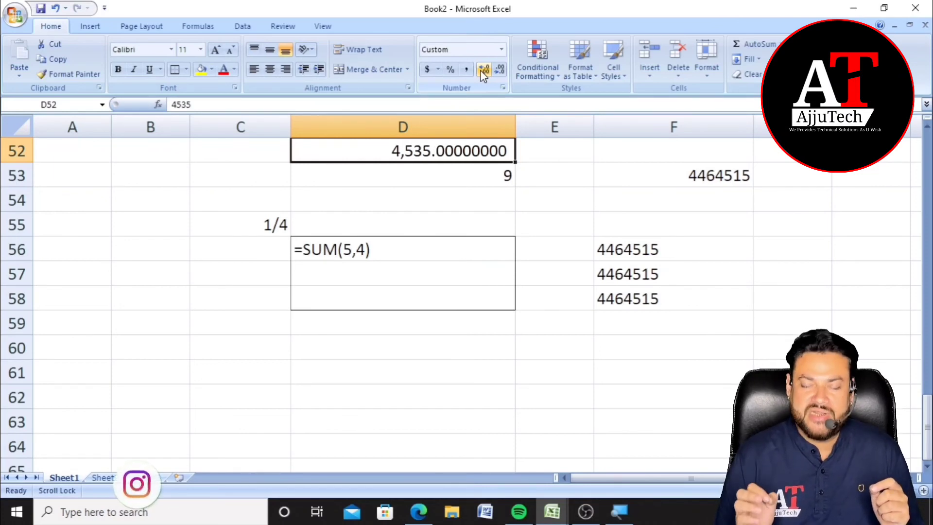